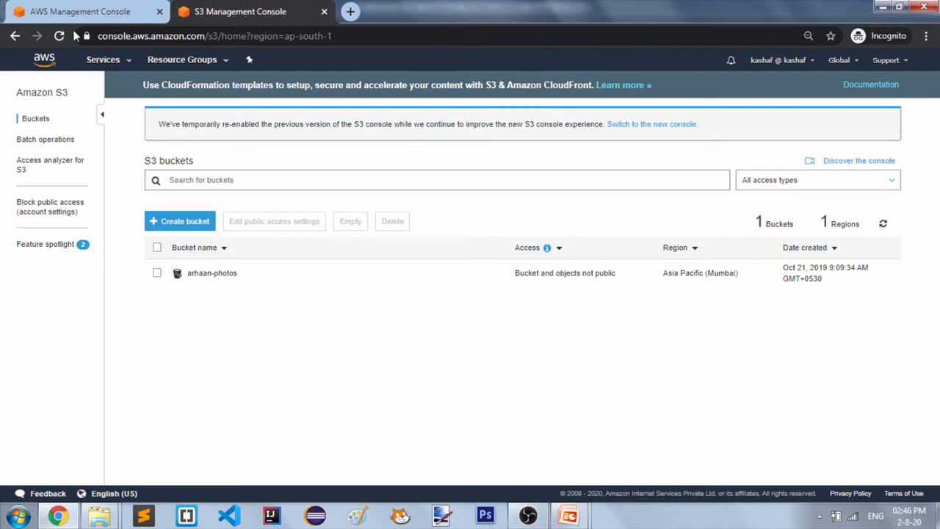
# Search the AWS services on the console home for s3, look through the full services list, and return to the S3 bucket list
pyautogui.click(99, 13)
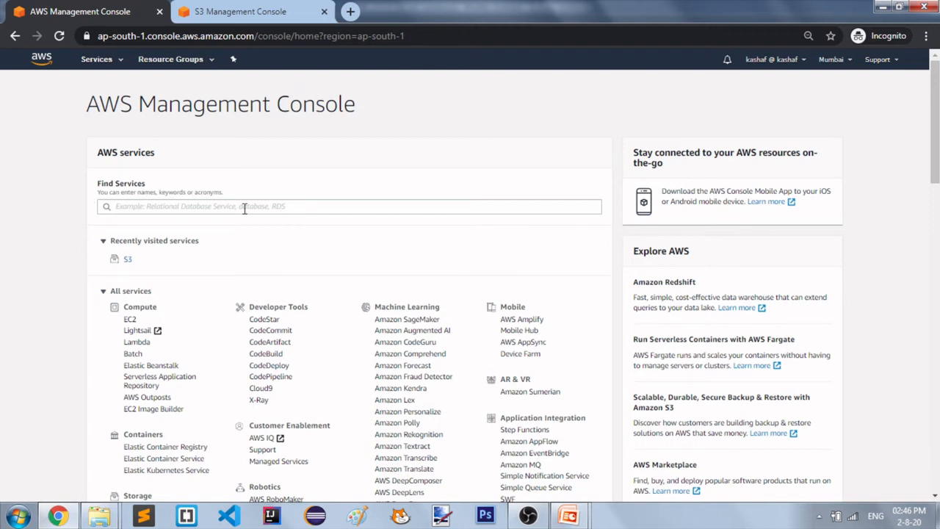
pyautogui.click(202, 207)
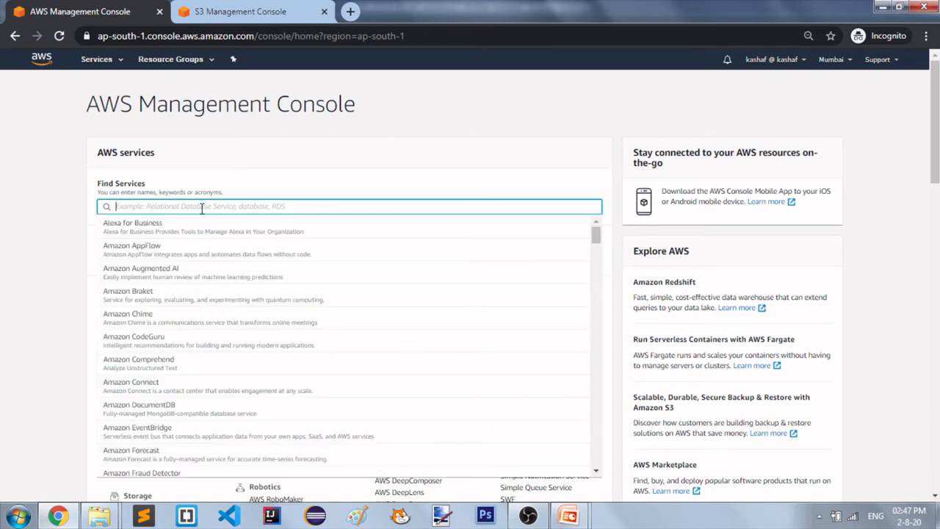
pyautogui.write('s3')
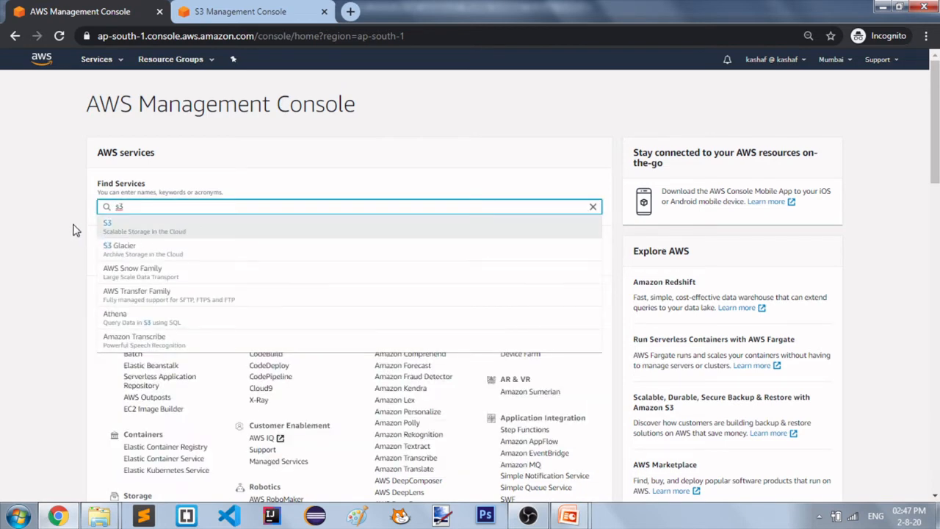
pyautogui.click(76, 227)
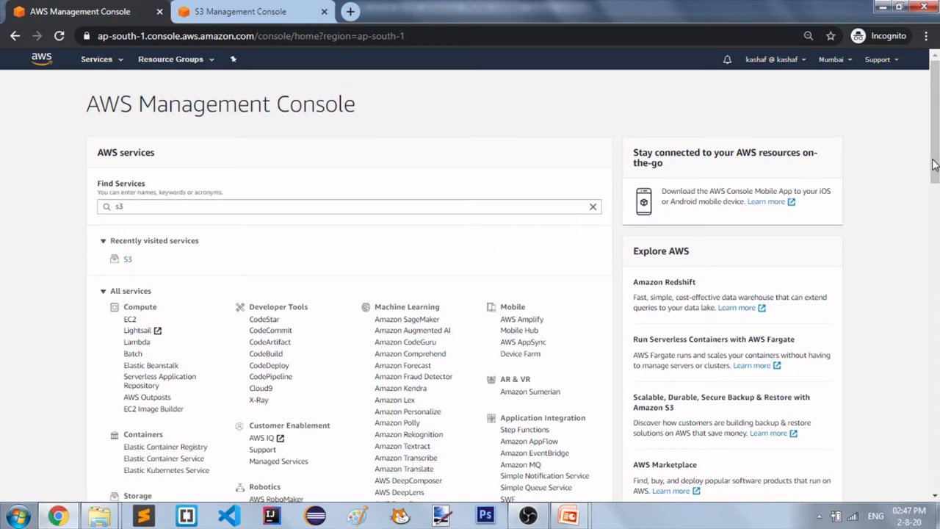
pyautogui.moveTo(935, 183); pyautogui.dragTo(935, 187)
pyautogui.scroll(-1, 935, 187)
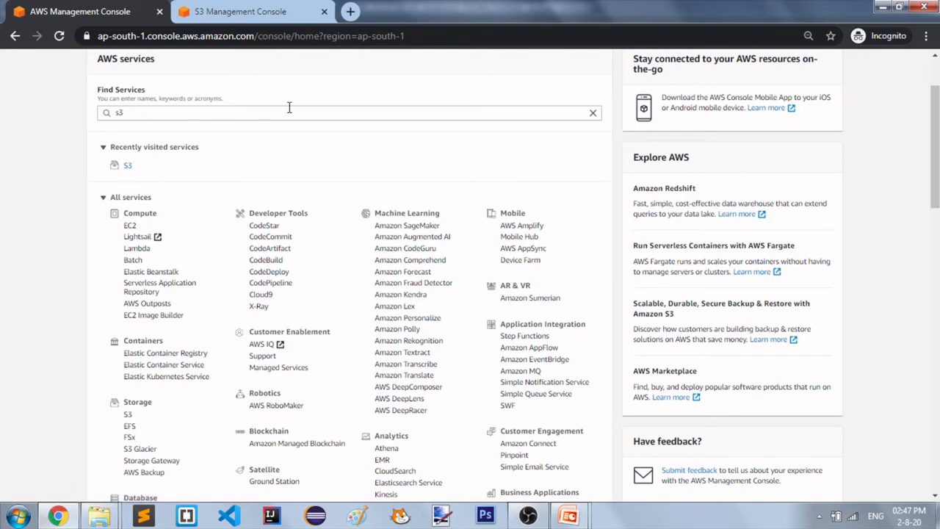
pyautogui.click(279, 14)
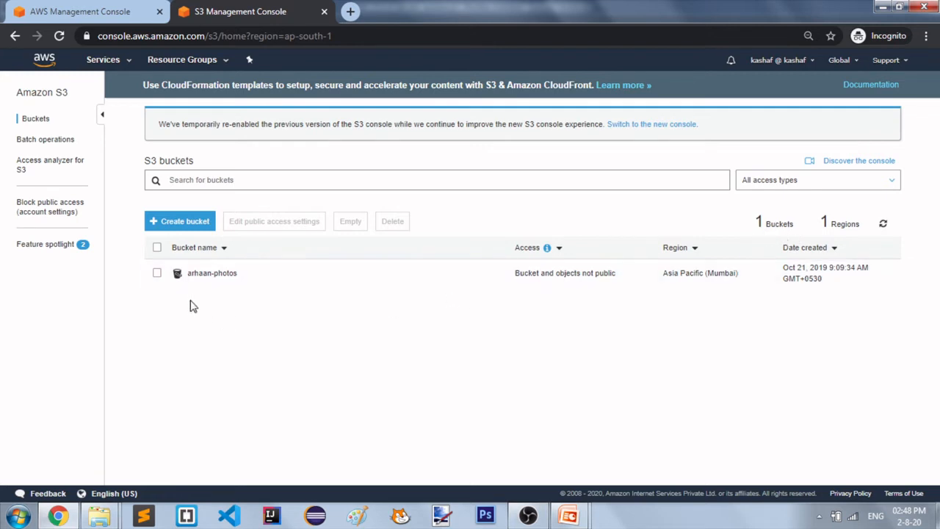
# Start creating a bucket named s3demobucket-example and choose the Asia Pacific (Mumbai) region
pyautogui.click(192, 221)
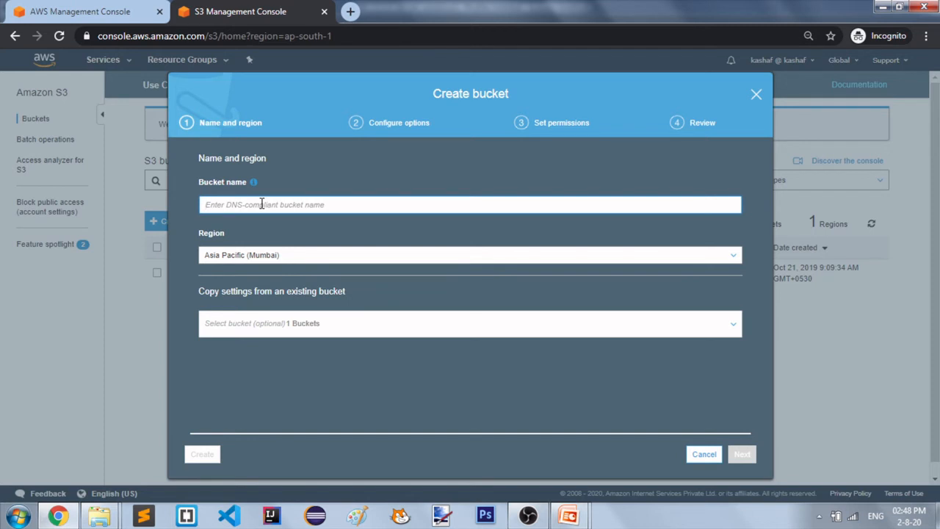
pyautogui.write('s3')
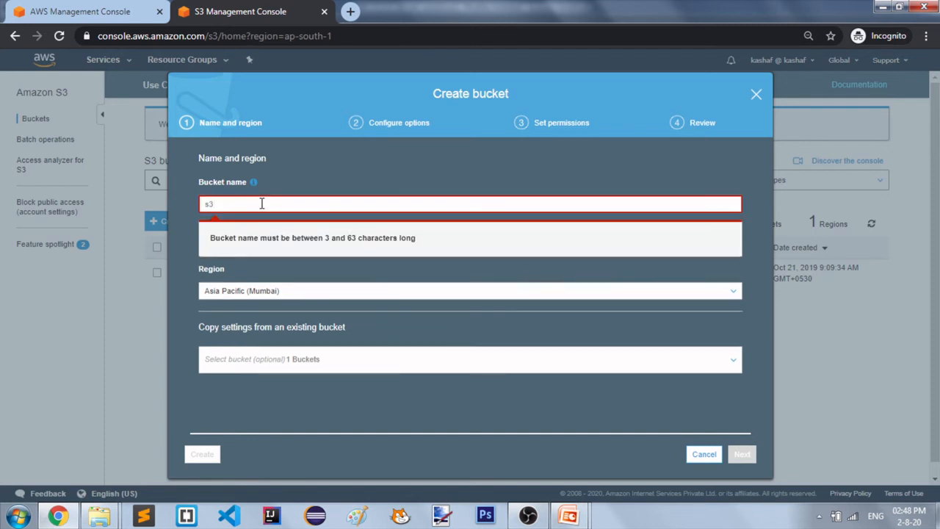
pyautogui.write('demo')
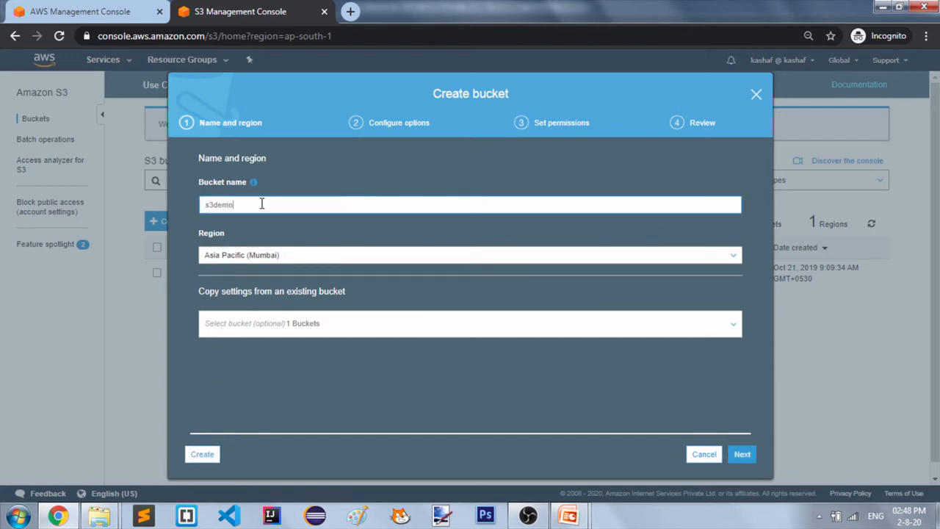
pyautogui.write('bucket-example')
pyautogui.click(722, 253)
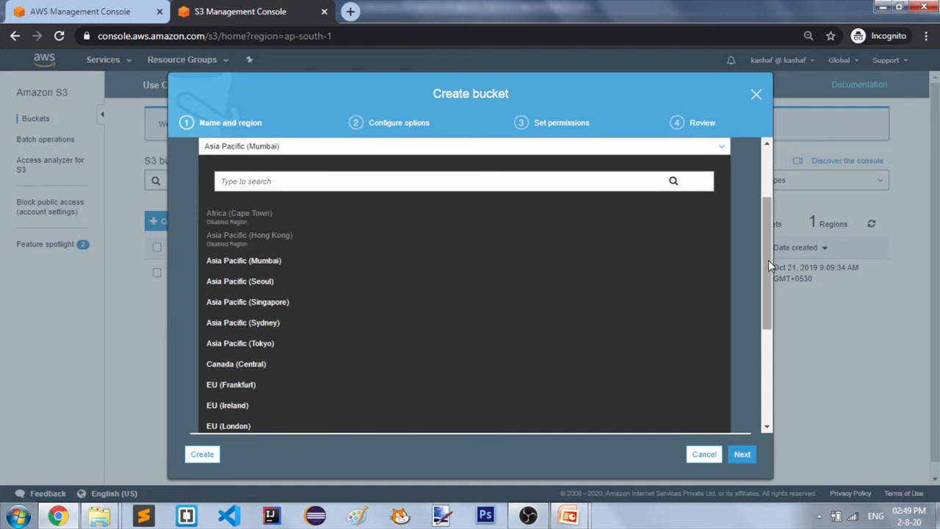
pyautogui.moveTo(768, 260); pyautogui.dragTo(760, 234)
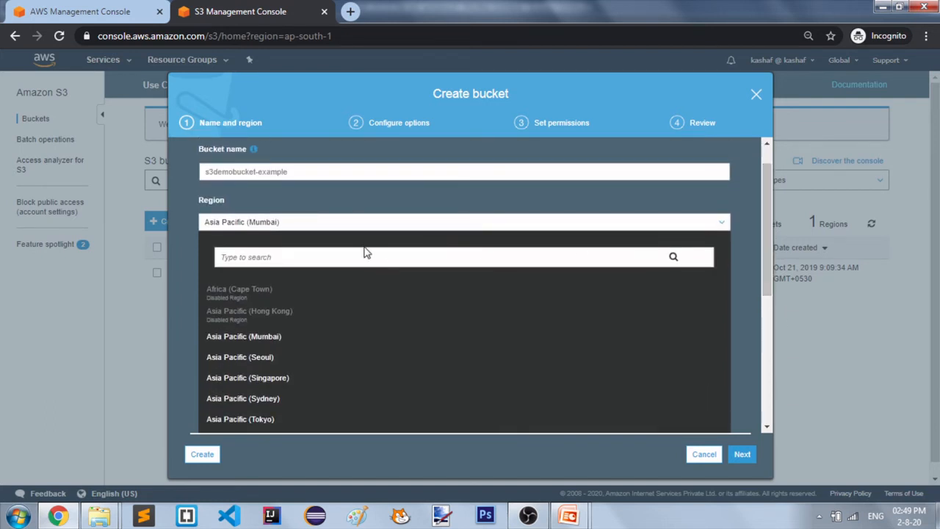
pyautogui.click(243, 337)
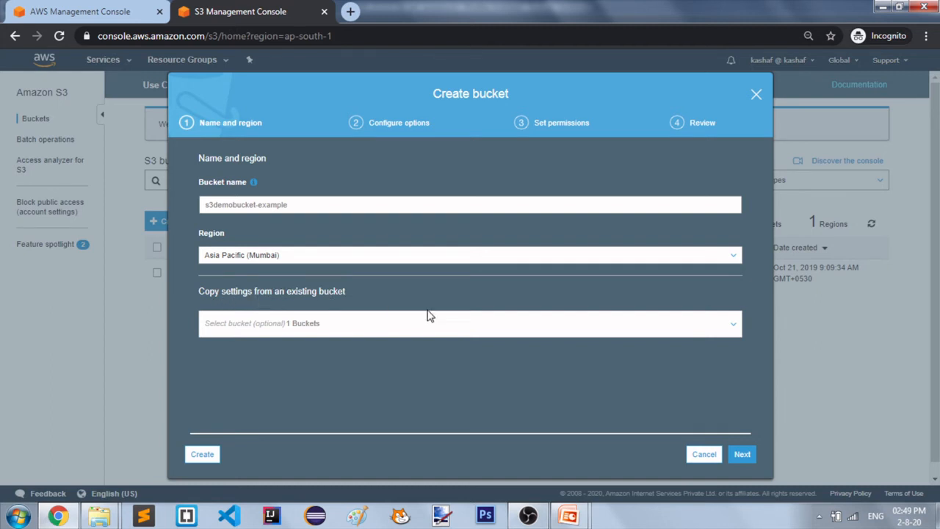
# Look at the existing buckets available for copying settings, select none, and continue to the bucket's configuration options
pyautogui.click(547, 334)
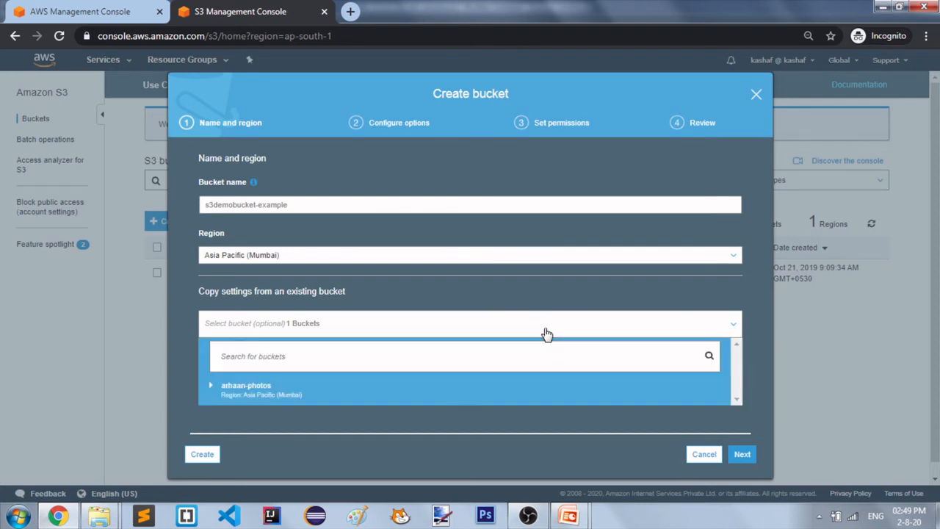
pyautogui.click(186, 367)
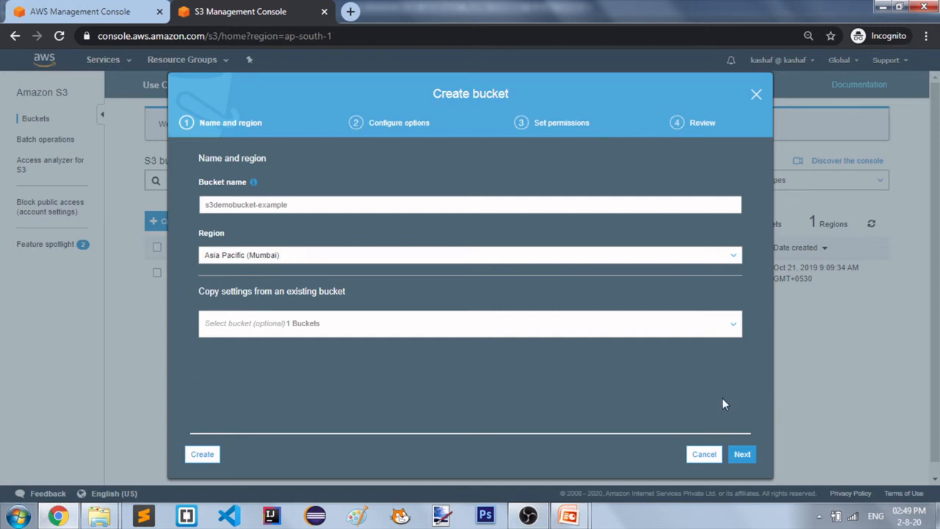
pyautogui.click(742, 454)
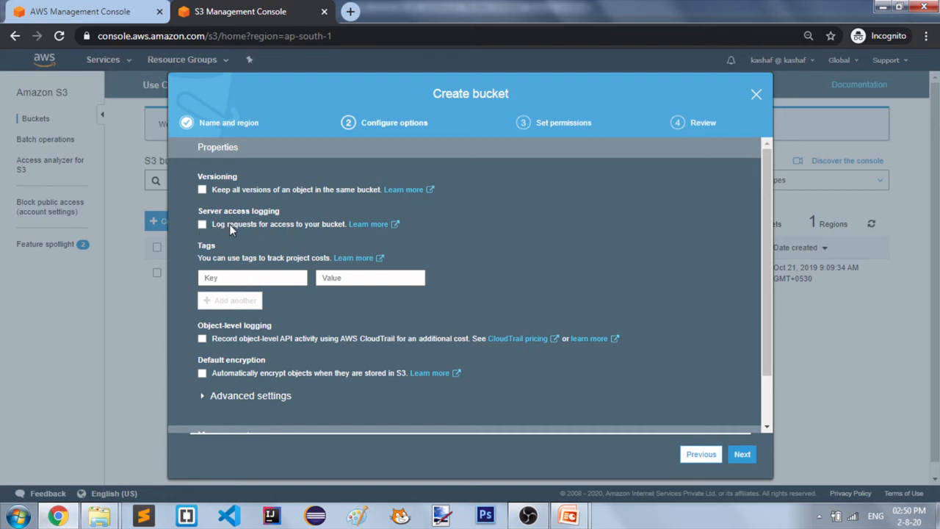
# Review the bucket's options, including the advanced object lock and management settings, and continue to permissions with every option left off
pyautogui.click(202, 225)
pyautogui.click(198, 225)
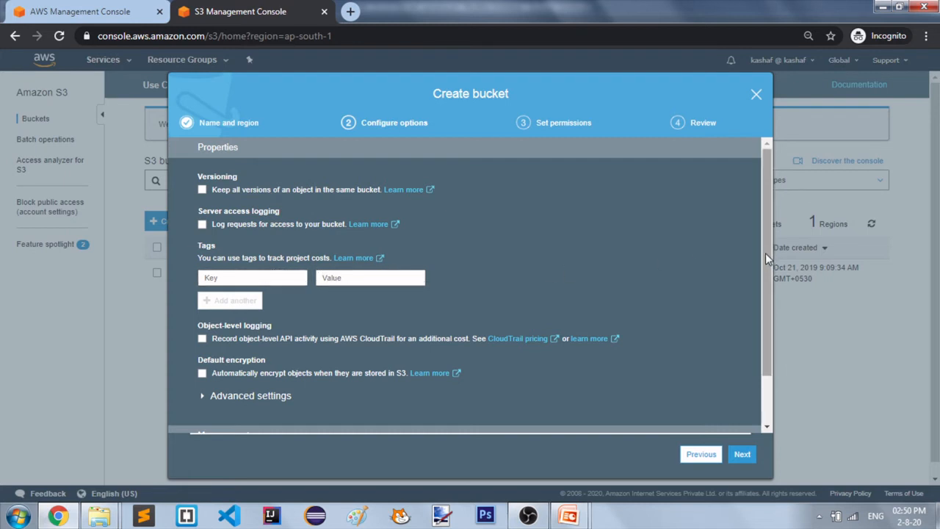
pyautogui.moveTo(765, 253); pyautogui.dragTo(769, 293)
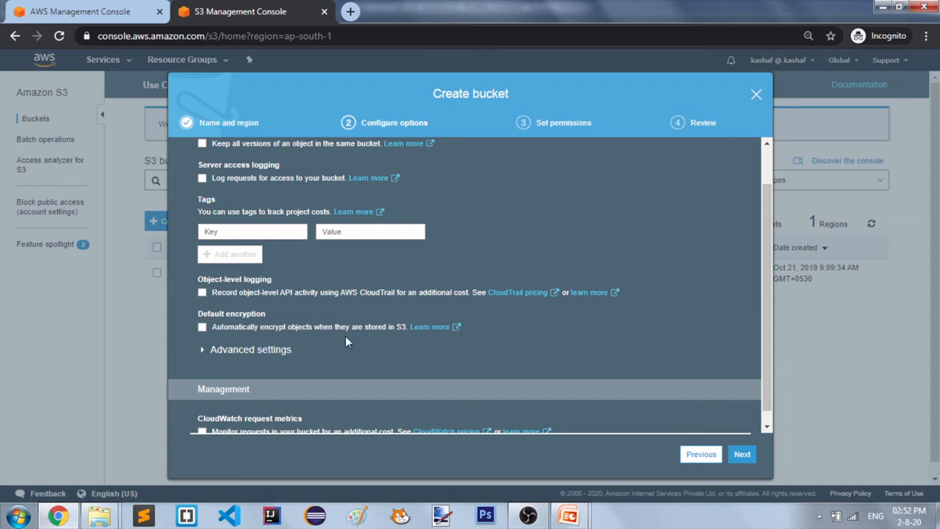
pyautogui.click(204, 354)
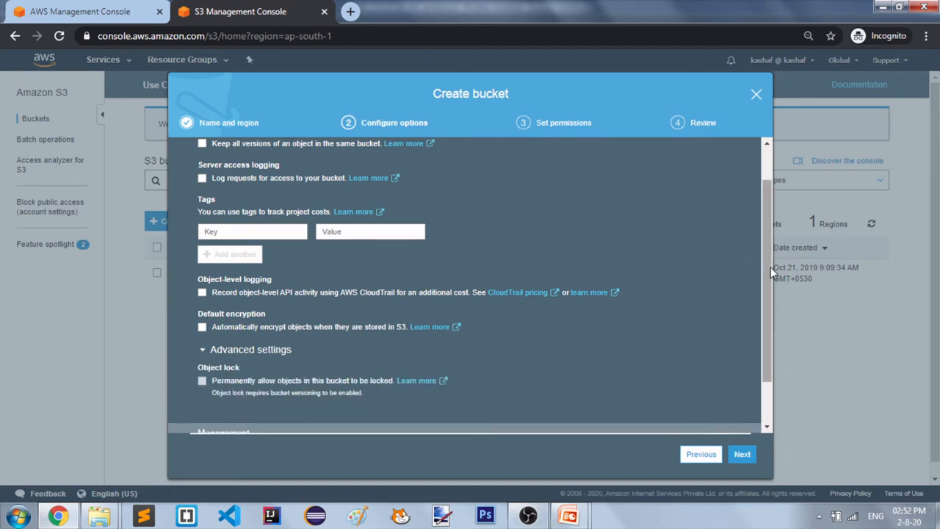
pyautogui.moveTo(771, 267); pyautogui.dragTo(772, 295)
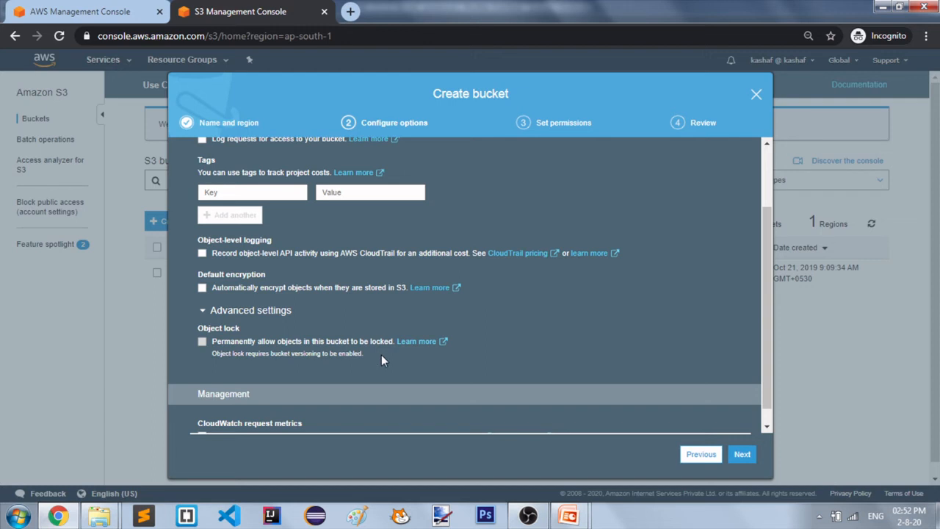
pyautogui.moveTo(767, 358); pyautogui.dragTo(766, 415)
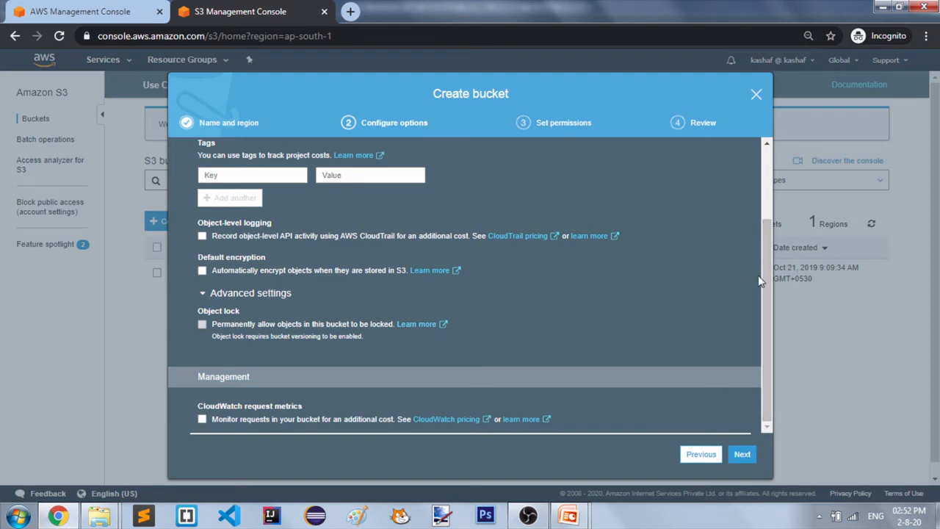
pyautogui.moveTo(765, 268); pyautogui.dragTo(761, 149)
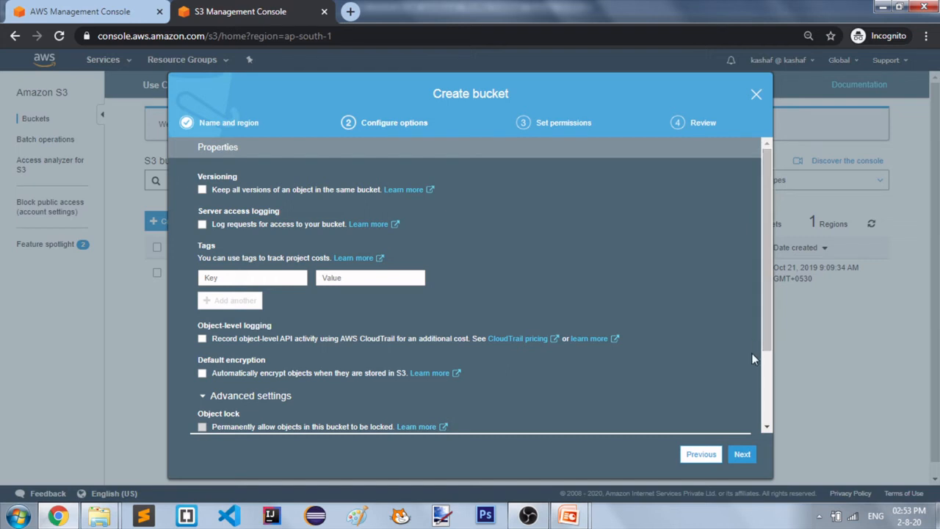
pyautogui.click(742, 454)
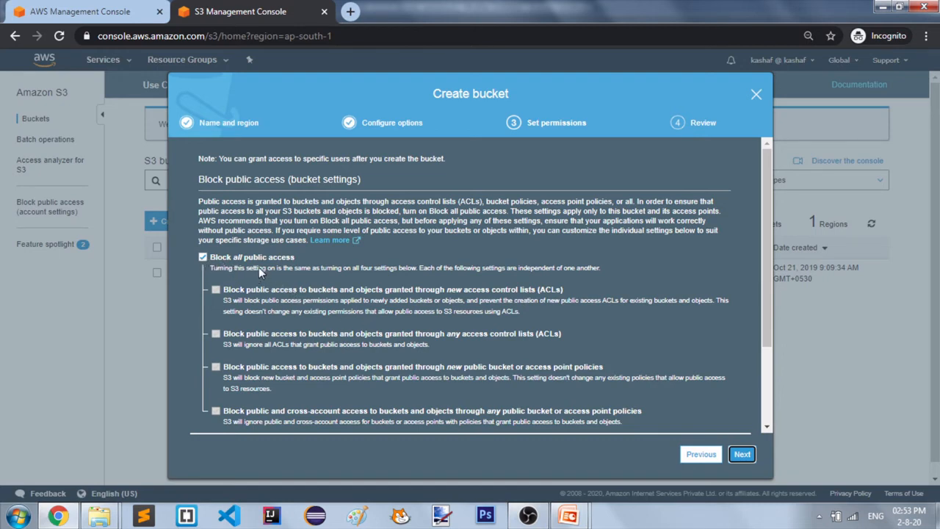
# Turn off Block all public access for the new bucket and acknowledge that its objects may become public
pyautogui.click(203, 258)
pyautogui.scroll(-2, 717, 268)
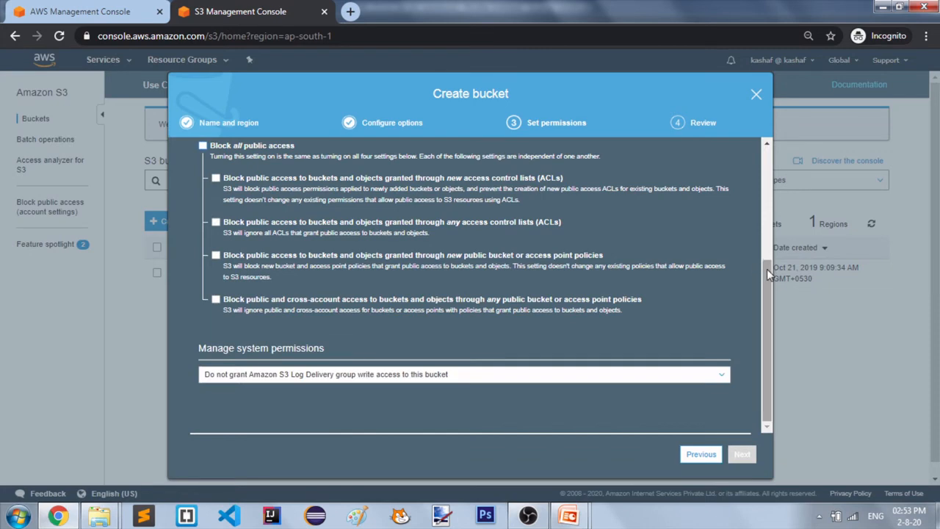
pyautogui.moveTo(767, 269); pyautogui.dragTo(781, 141)
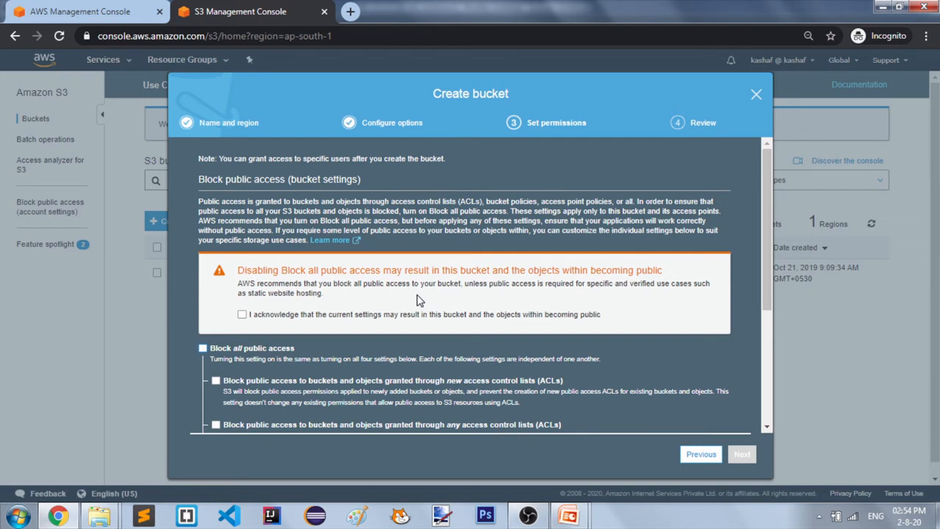
pyautogui.click(243, 315)
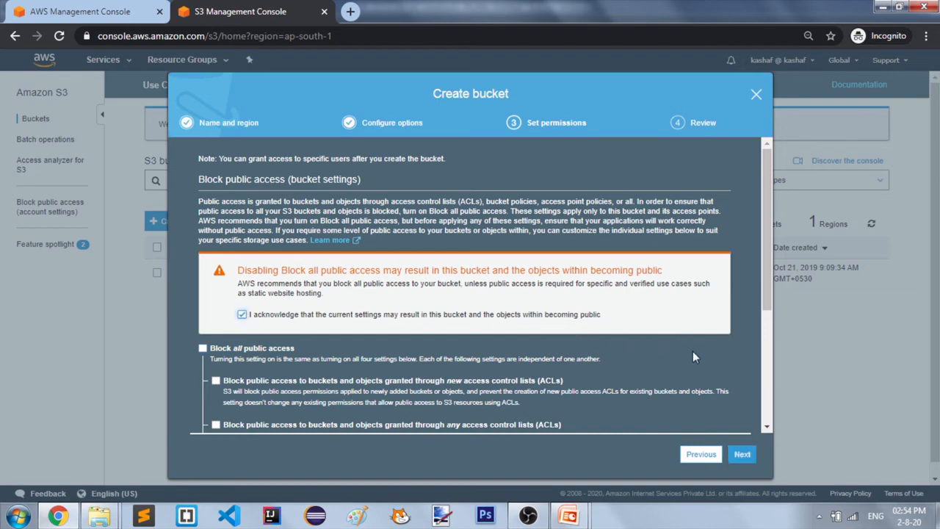
# Review the configuration summary of s3demobucket-example and create the bucket
pyautogui.click(742, 455)
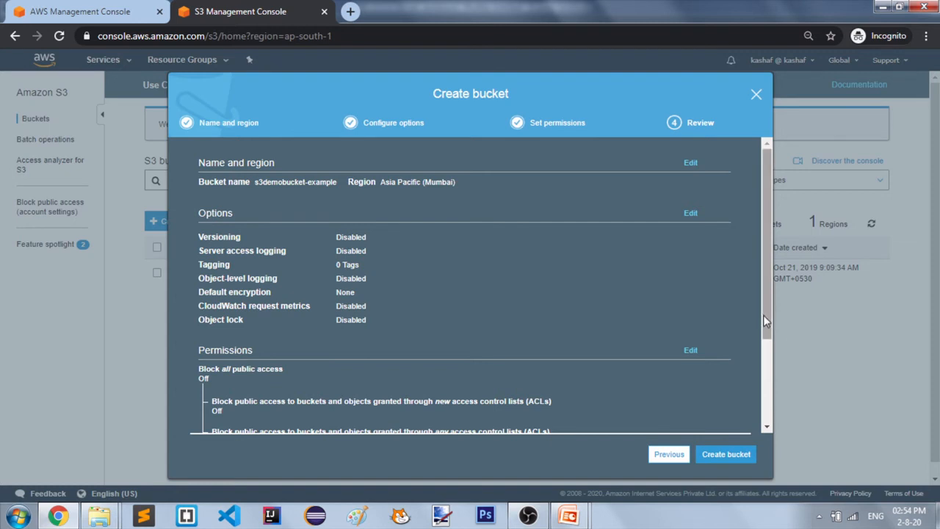
pyautogui.moveTo(767, 322); pyautogui.dragTo(753, 287)
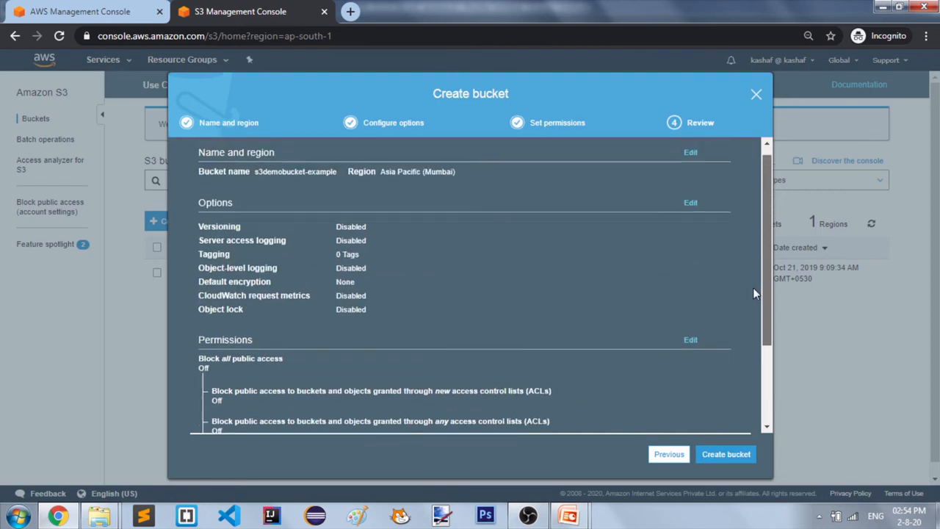
pyautogui.click(714, 459)
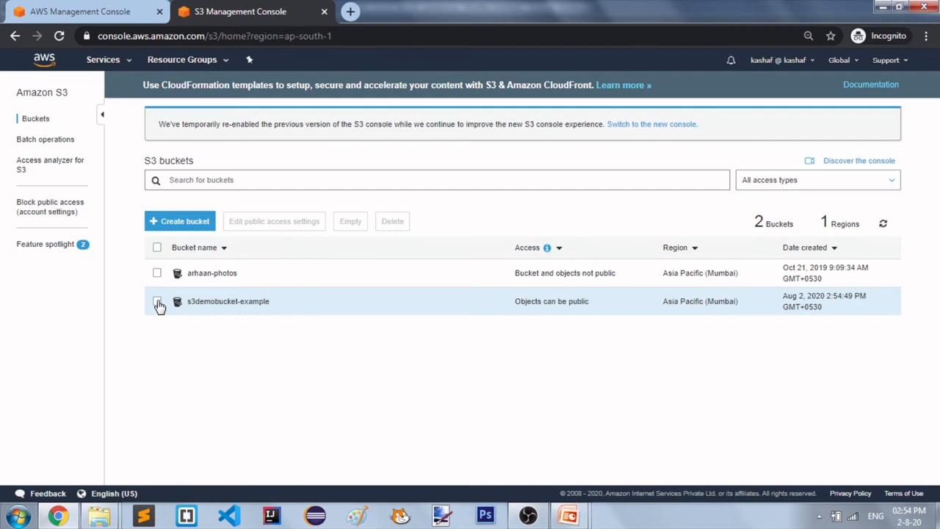
# Select s3demobucket-example, examine its properties, permissions and management summary, and copy the bucket ARN
pyautogui.click(329, 311)
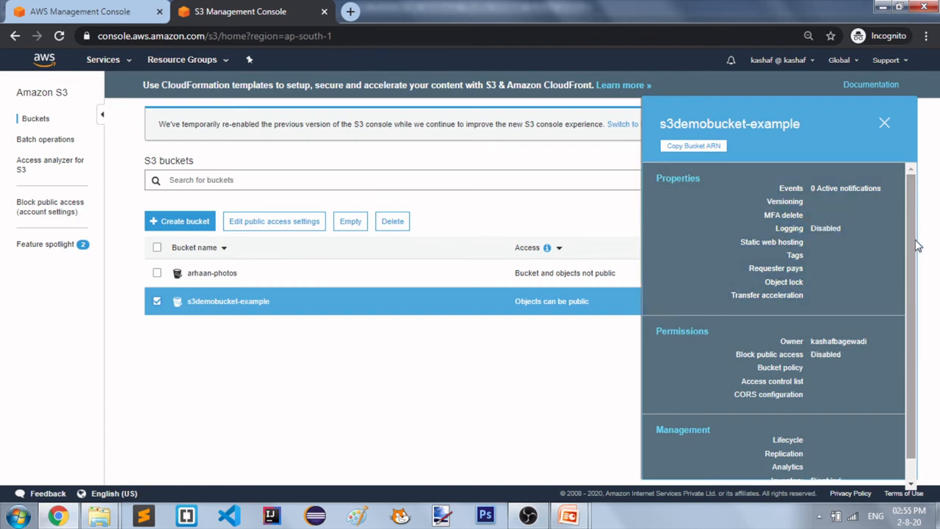
pyautogui.scroll(-1, 911, 253)
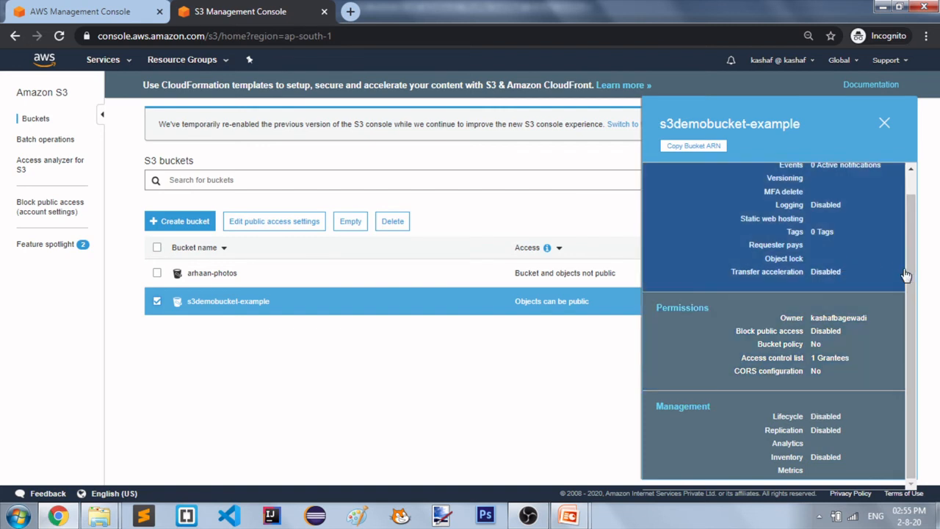
pyautogui.scroll(1, 917, 224)
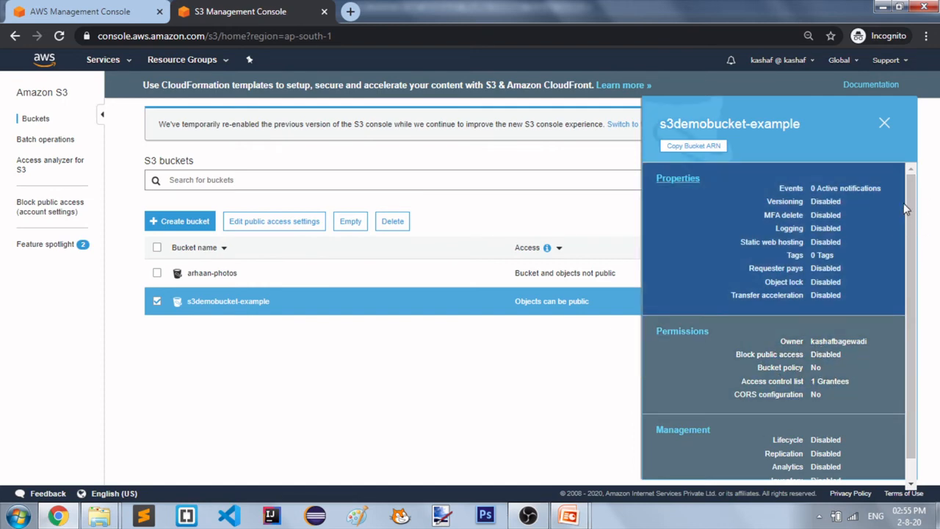
pyautogui.moveTo(921, 233); pyautogui.dragTo(915, 263)
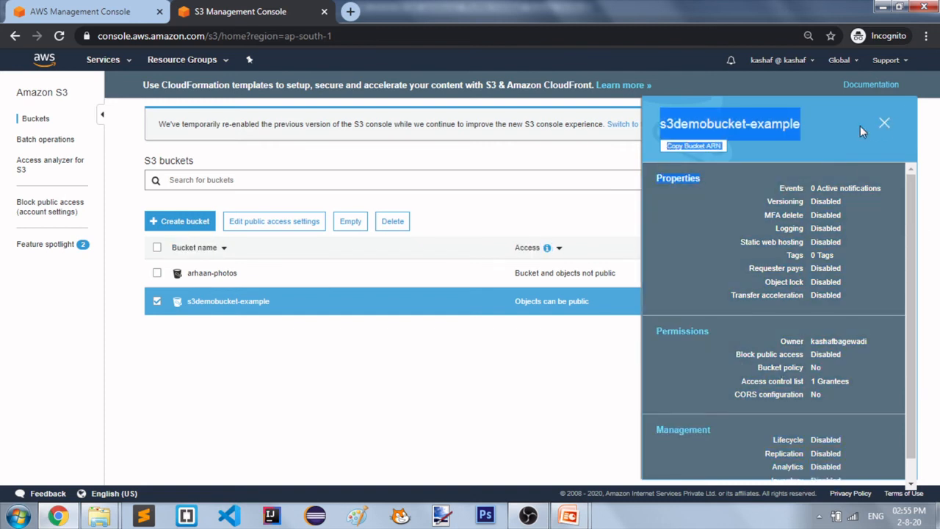
pyautogui.click(730, 157)
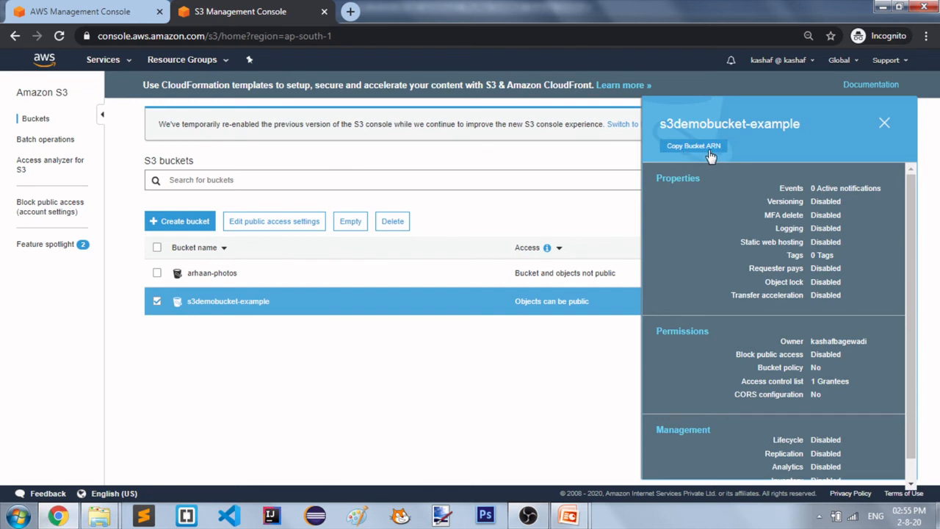
pyautogui.click(713, 151)
# Close the bucket summary and open s3demobucket-example
pyautogui.click(885, 125)
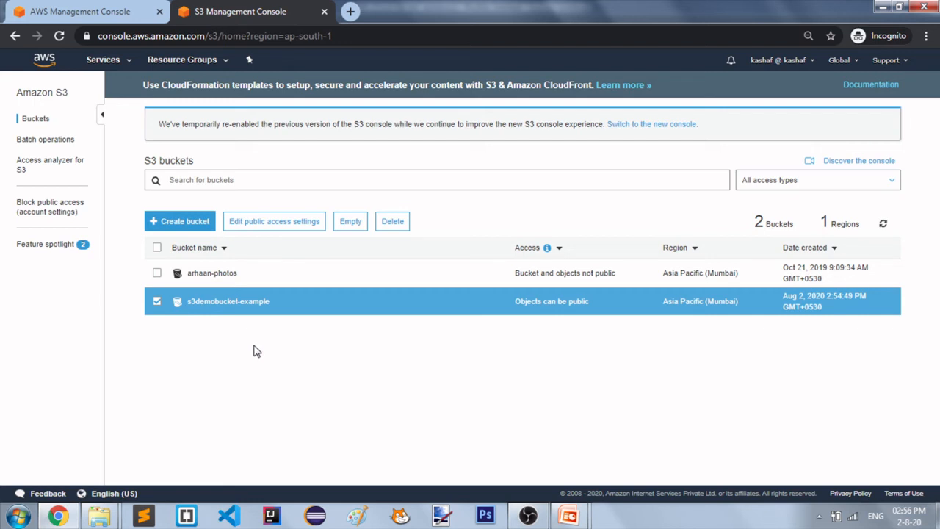
pyautogui.click(245, 305)
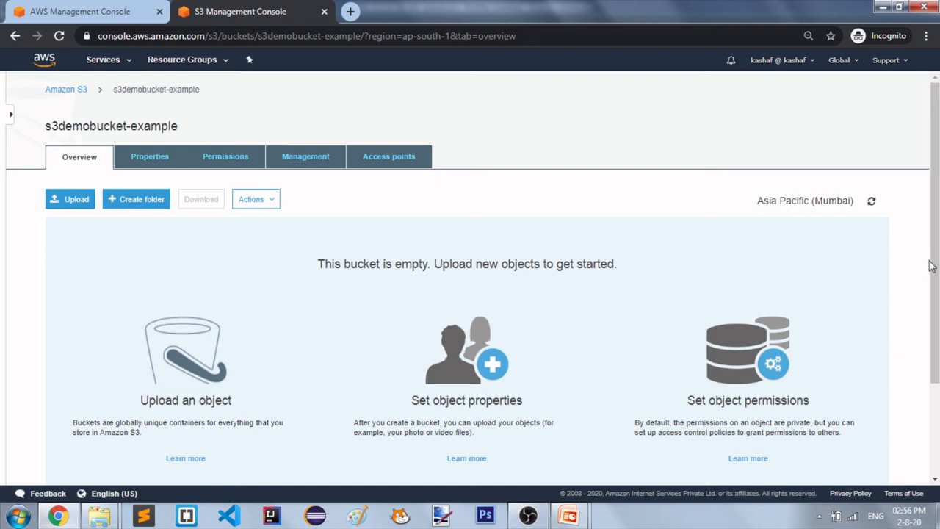
# Examine the empty bucket's overview and the list of actions available for its objects
pyautogui.scroll(-1, 935, 302)
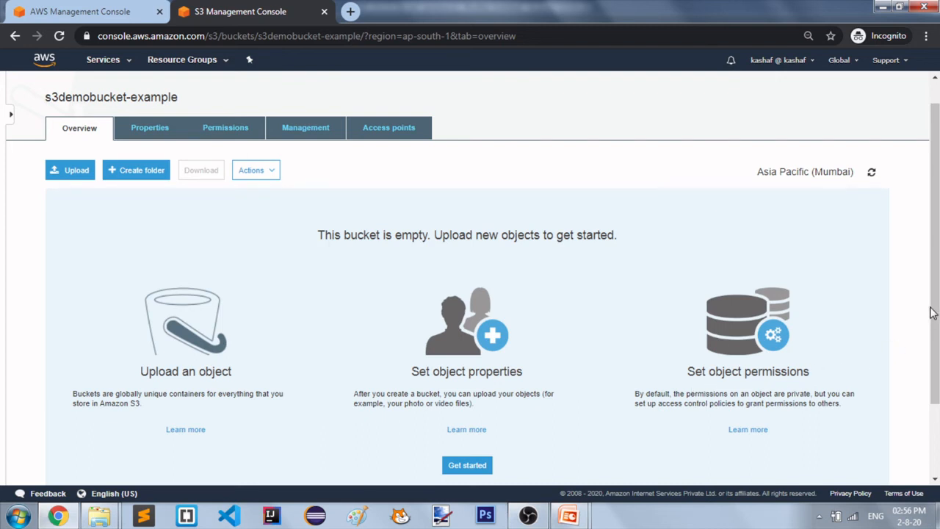
pyautogui.moveTo(928, 303); pyautogui.dragTo(929, 260)
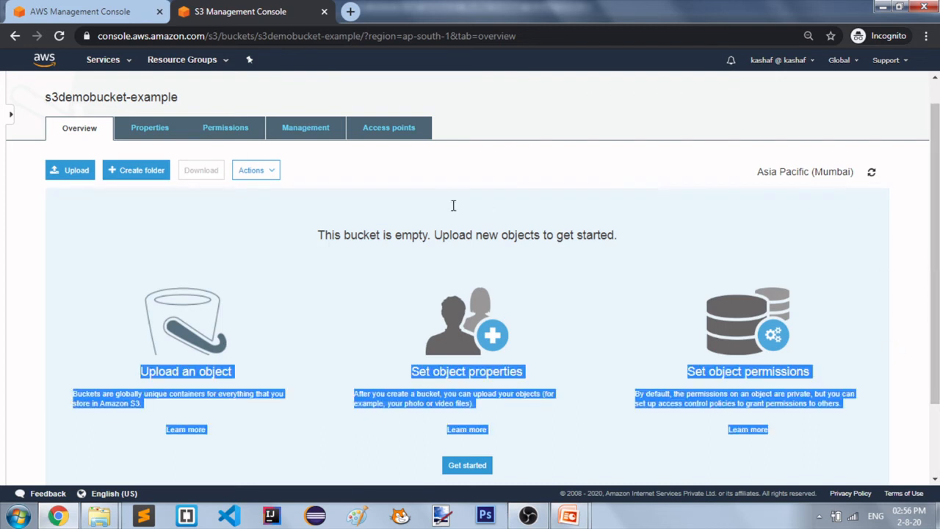
pyautogui.moveTo(130, 250)
pyautogui.mouseDown()
pyautogui.moveTo(139, 96)
pyautogui.moveTo(122, 250)
pyautogui.mouseUp()
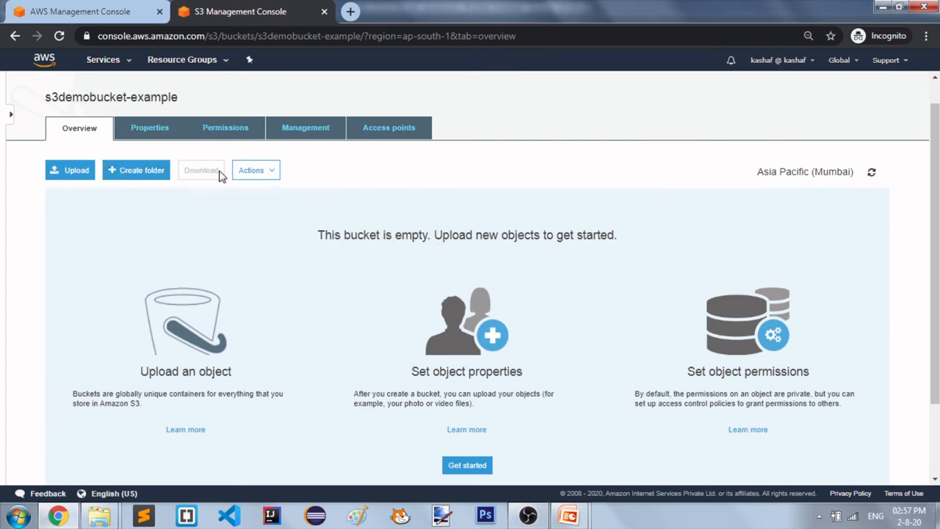
pyautogui.click(271, 173)
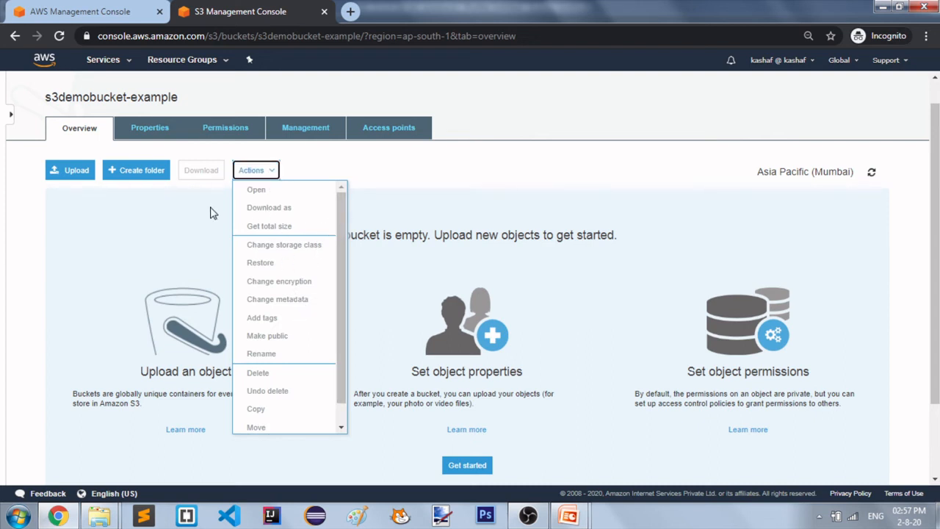
pyautogui.click(167, 186)
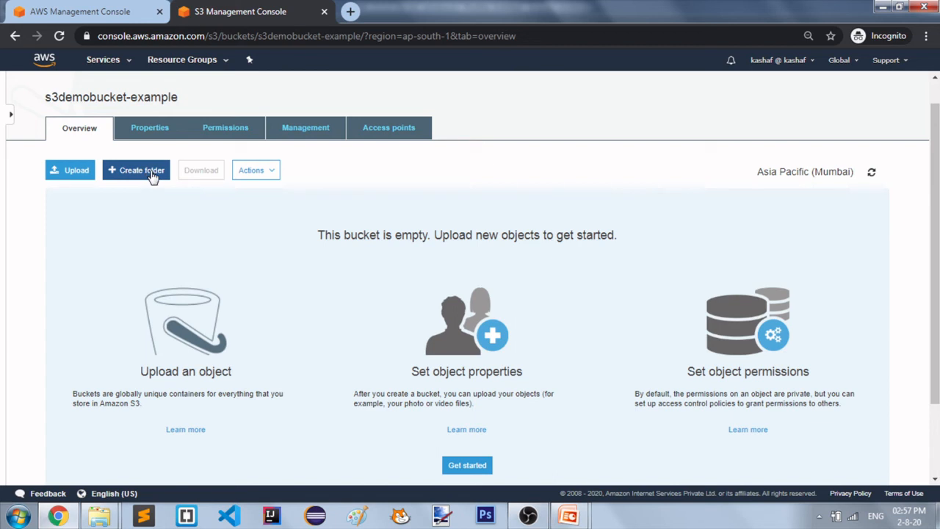
# Create a folder named photos in the bucket with the encryption setting None (Use bucket settings)
pyautogui.click(153, 180)
pyautogui.click(154, 180)
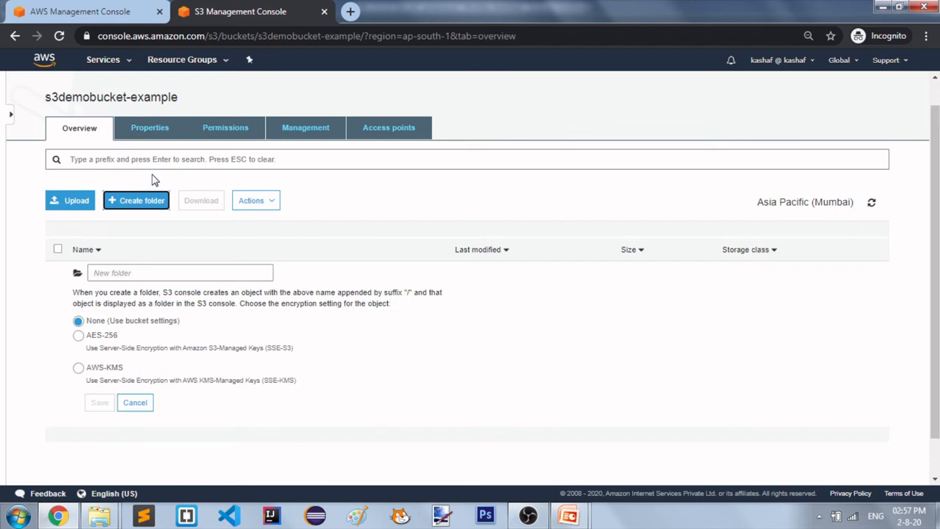
pyautogui.click(158, 271)
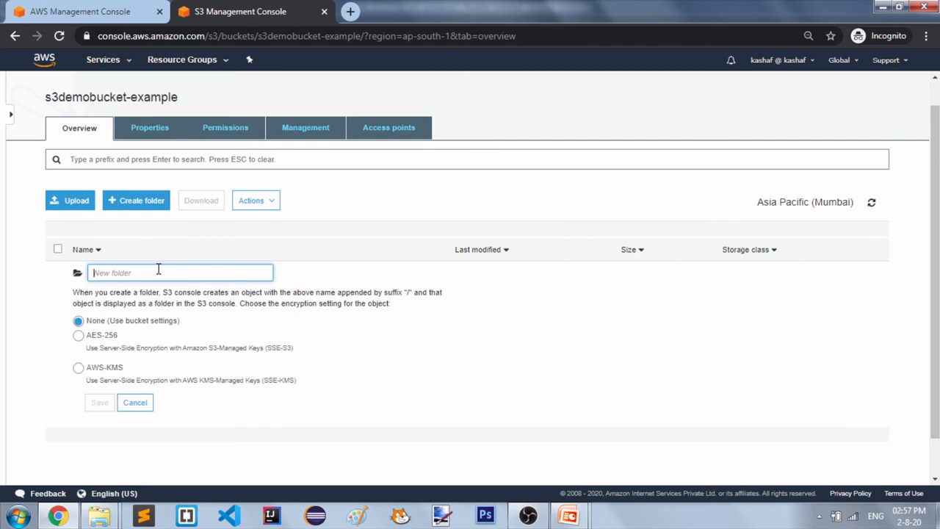
pyautogui.write('photos')
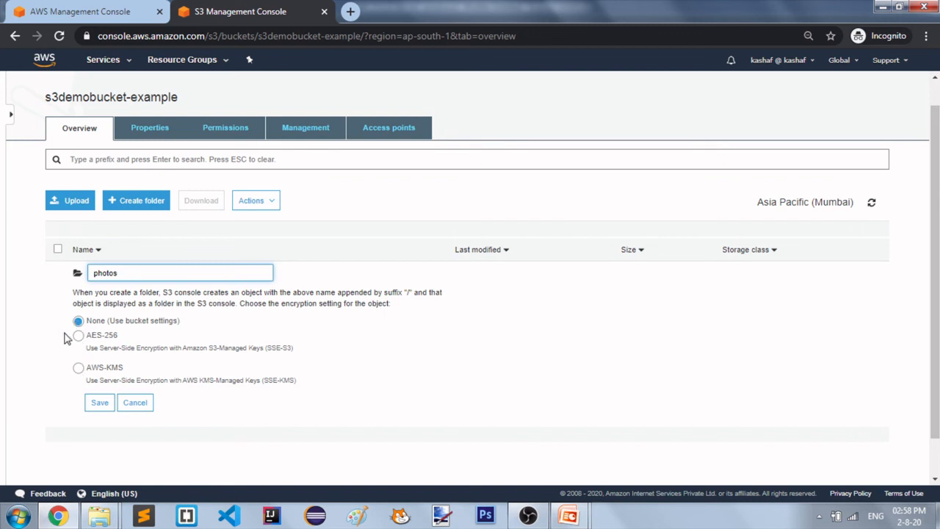
pyautogui.click(100, 403)
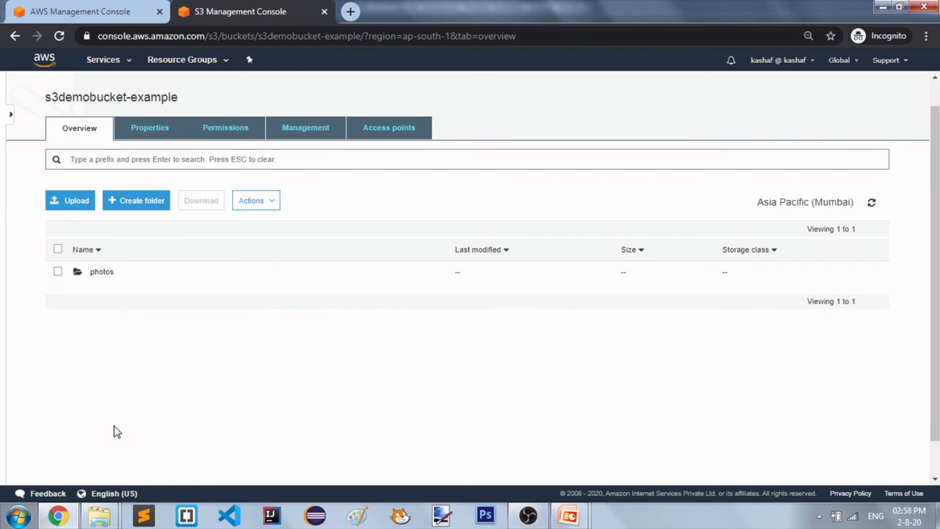
# Open the photos folder and choose puppy.jpg from the Desktop as the file to upload
pyautogui.click(103, 273)
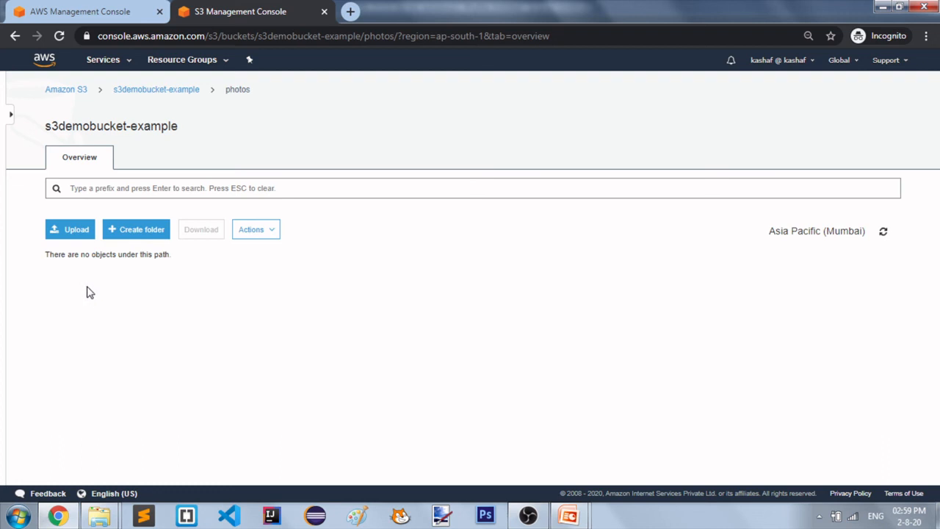
pyautogui.click(77, 235)
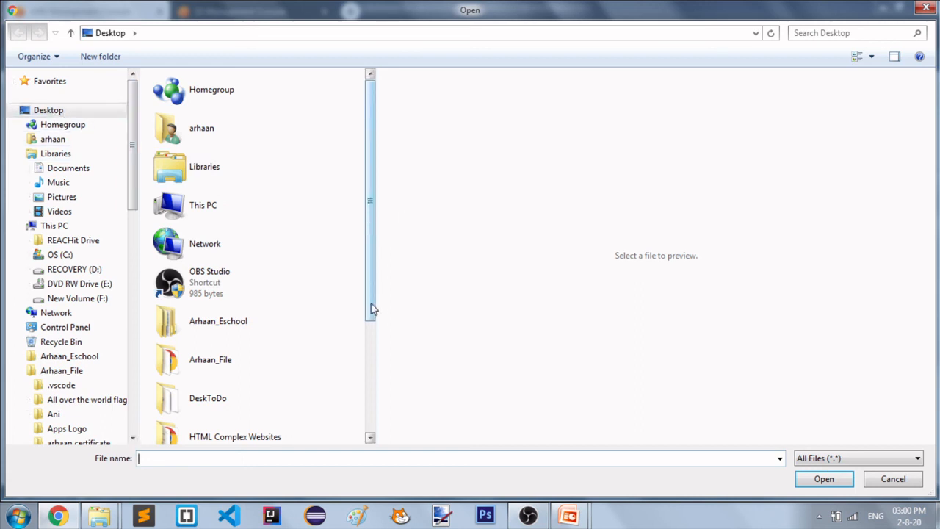
pyautogui.moveTo(372, 308); pyautogui.dragTo(383, 444)
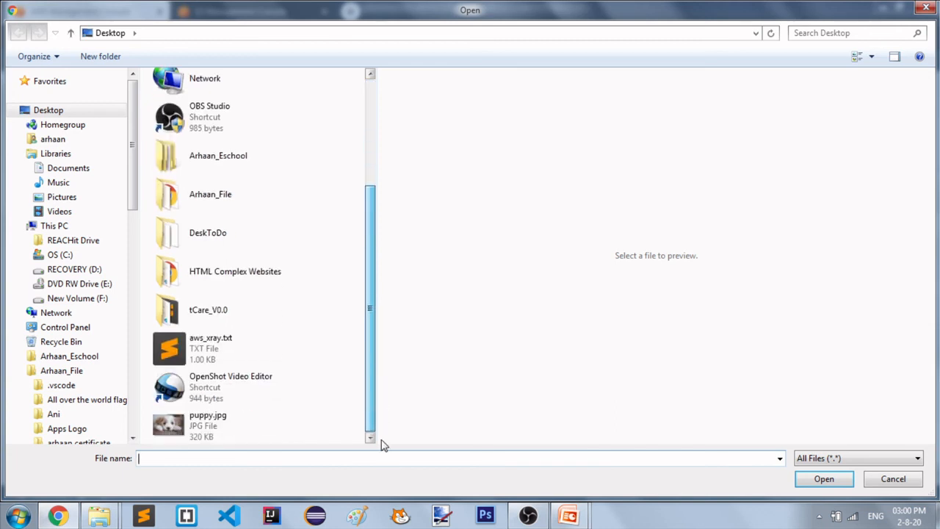
pyautogui.click(222, 430)
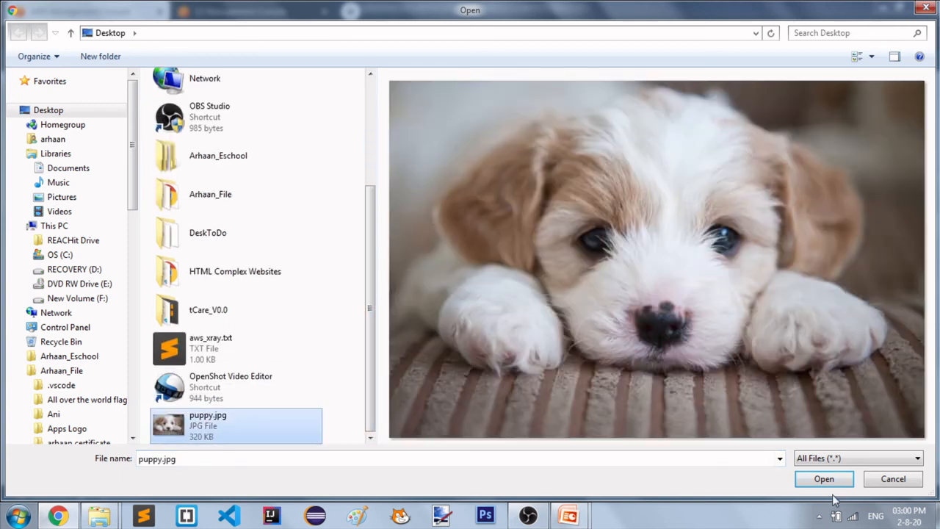
pyautogui.click(825, 479)
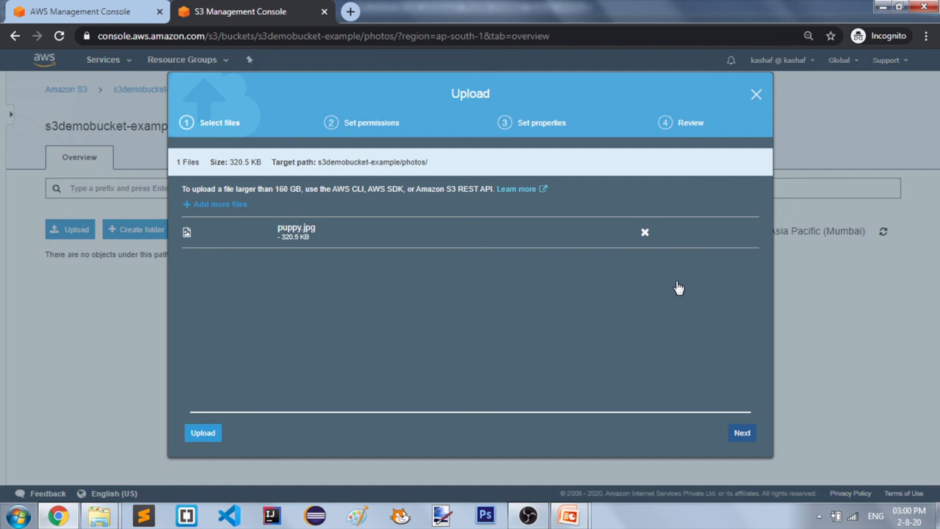
# Keep the default upload permissions without public read access and review the storage class, encryption, metadata and tag options
pyautogui.press('Return')
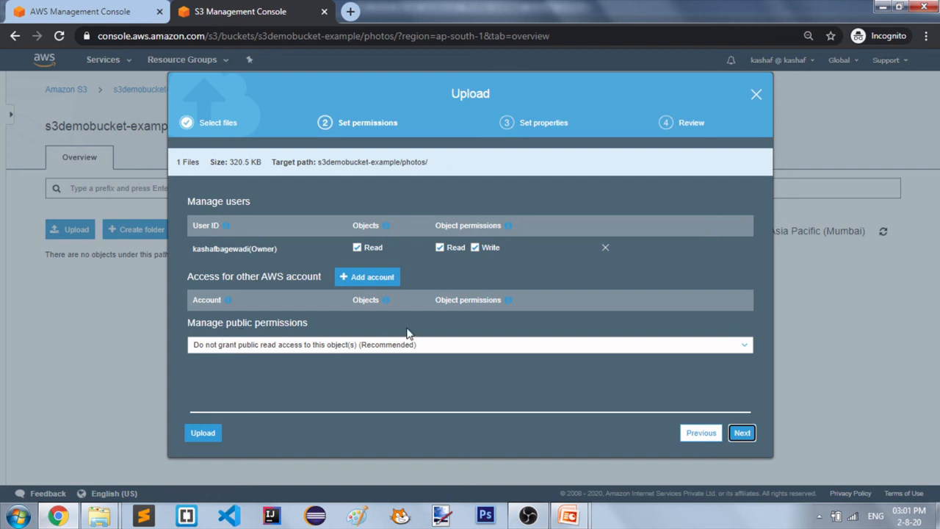
pyautogui.click(742, 434)
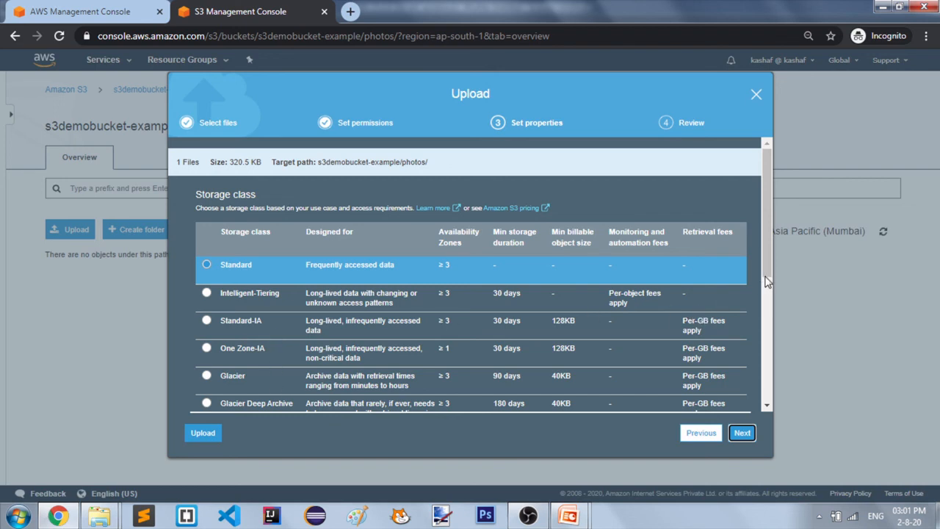
pyautogui.scroll(-2, 767, 277)
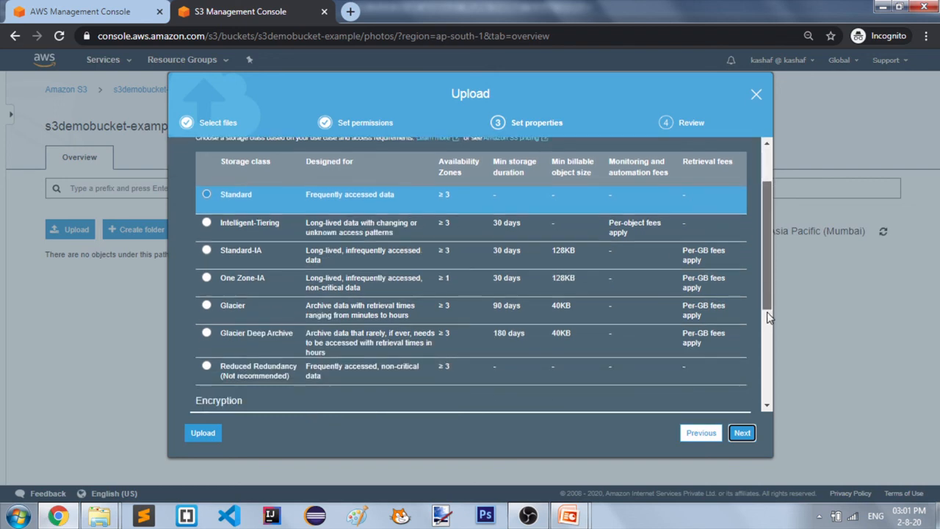
pyautogui.scroll(-1, 767, 323)
pyautogui.scroll(1, 767, 324)
pyautogui.scroll(-1, 766, 312)
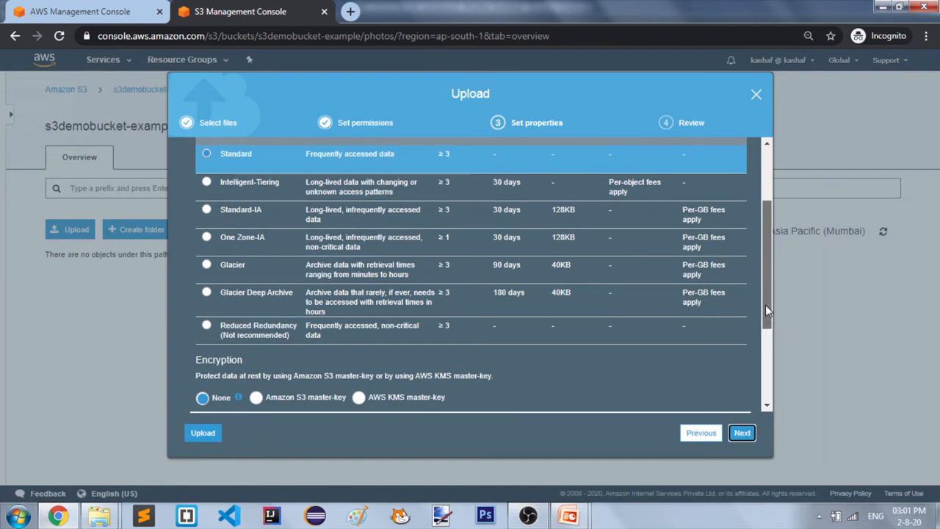
pyautogui.moveTo(766, 312); pyautogui.dragTo(765, 388)
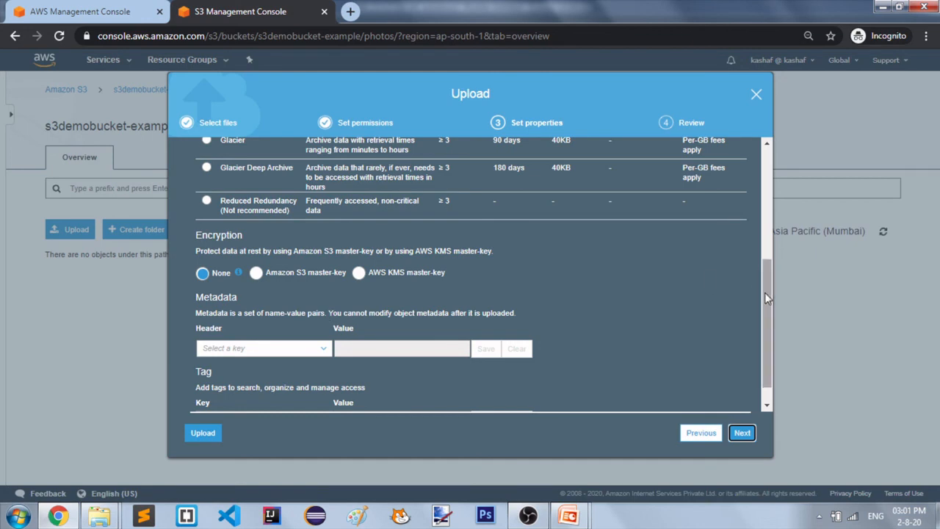
pyautogui.moveTo(765, 293); pyautogui.dragTo(771, 330)
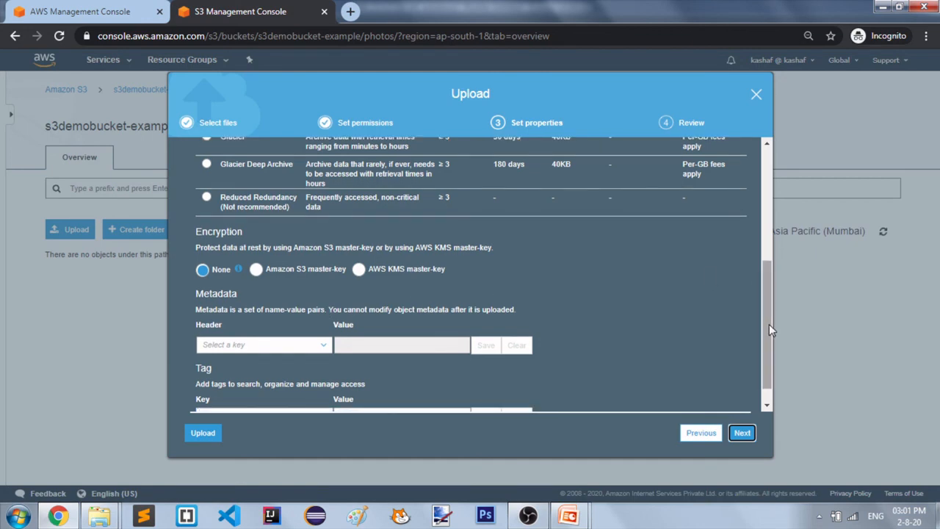
pyautogui.moveTo(764, 300); pyautogui.dragTo(764, 237)
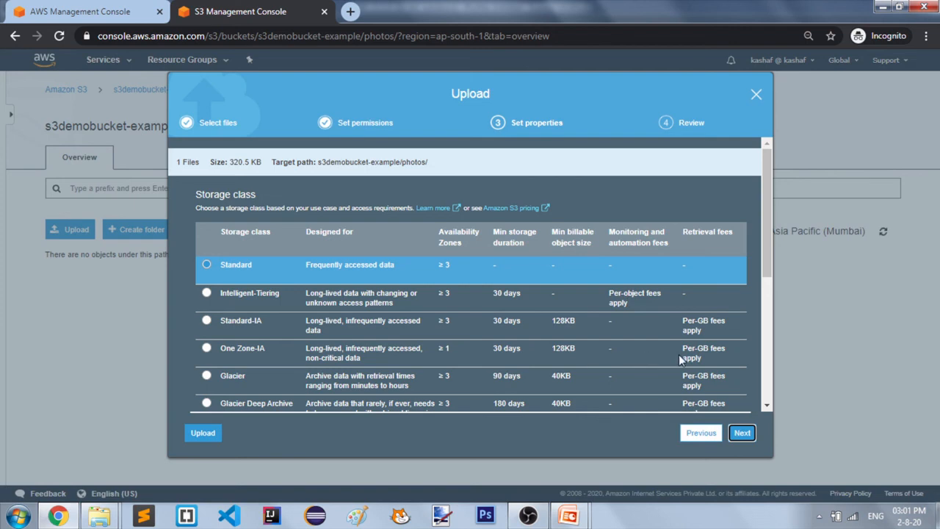
# Keep the Standard storage class with no encryption, review the summary and upload puppy.jpg to the photos folder
pyautogui.click(743, 433)
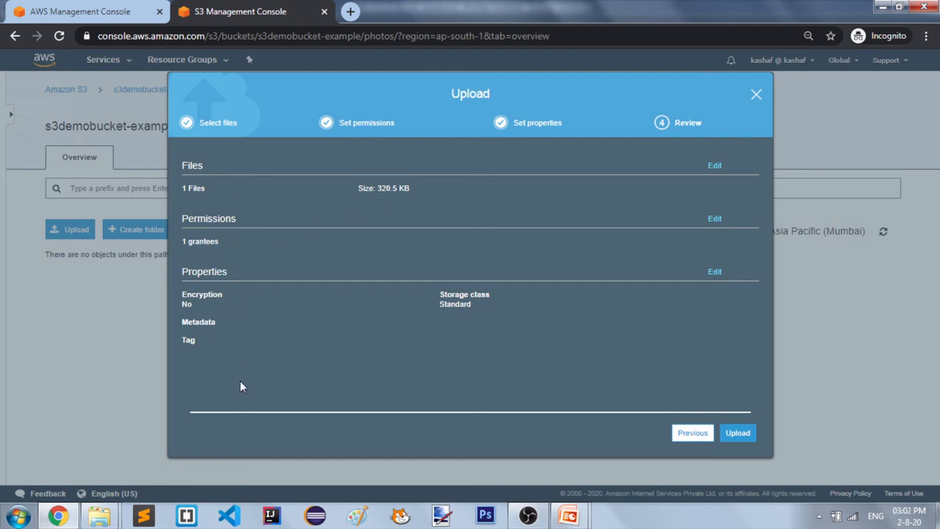
pyautogui.click(738, 433)
pyautogui.click(737, 433)
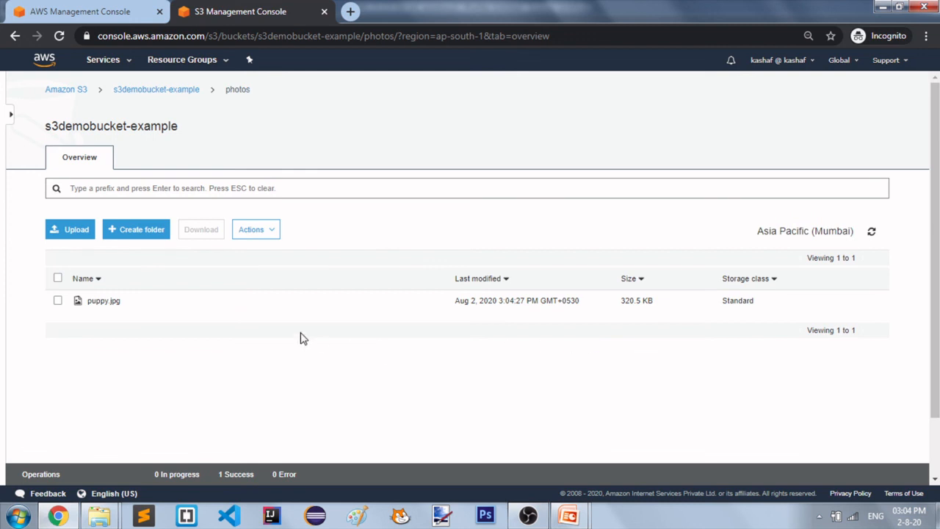
# Select puppy.jpg, examine its overview, properties and permissions in the object summary, and close the summary
pyautogui.click(58, 302)
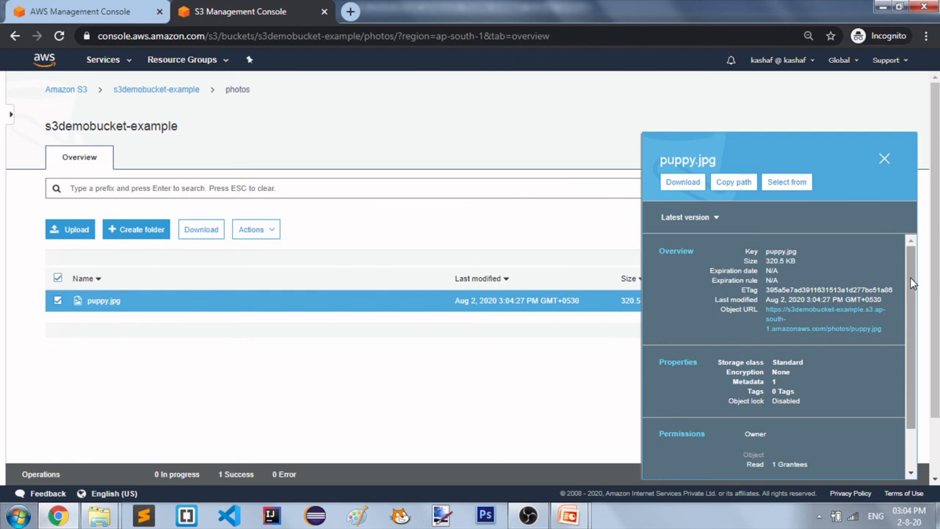
pyautogui.moveTo(911, 282)
pyautogui.mouseDown()
pyautogui.moveTo(909, 298)
pyautogui.moveTo(911, 282)
pyautogui.mouseUp()
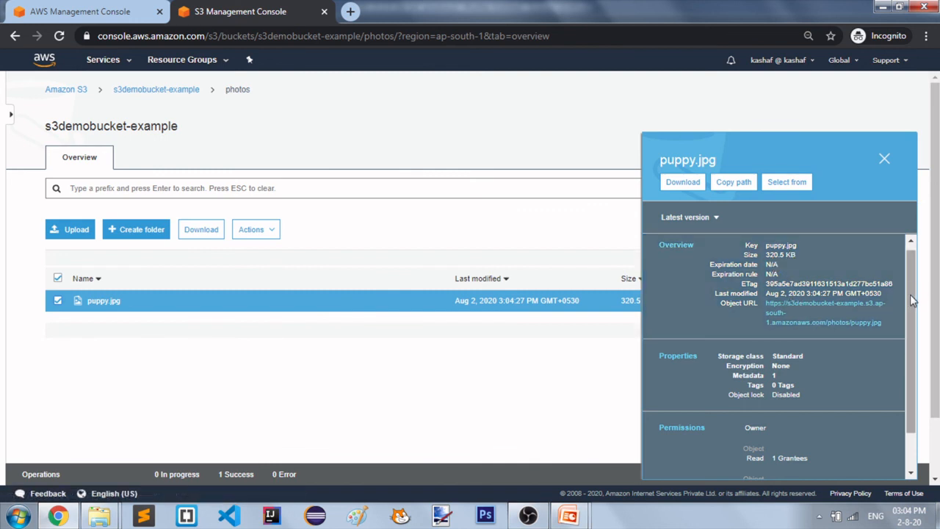
pyautogui.moveTo(911, 300); pyautogui.dragTo(909, 358)
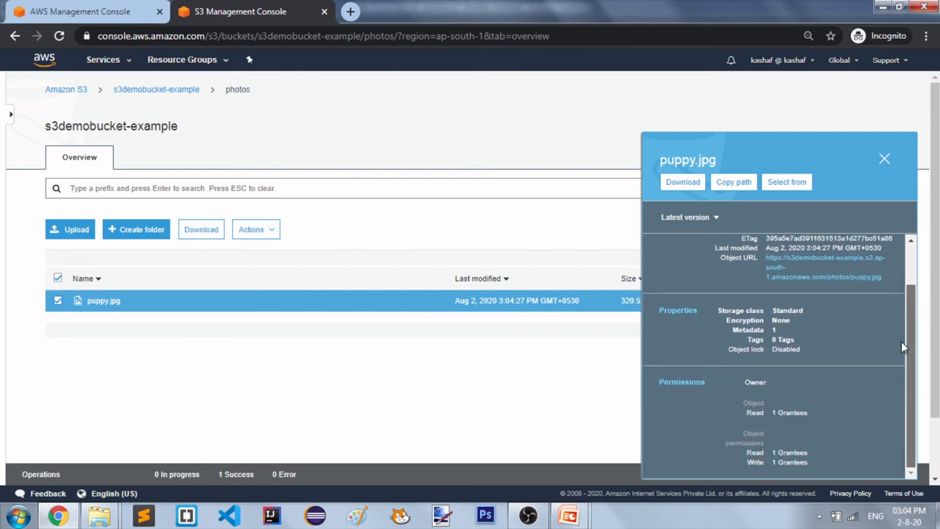
pyautogui.moveTo(909, 304); pyautogui.dragTo(913, 278)
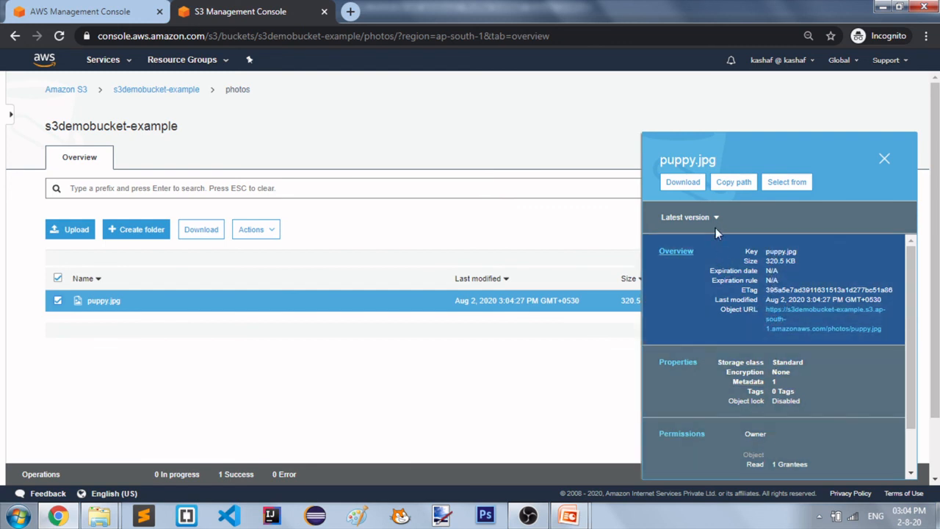
pyautogui.click(685, 185)
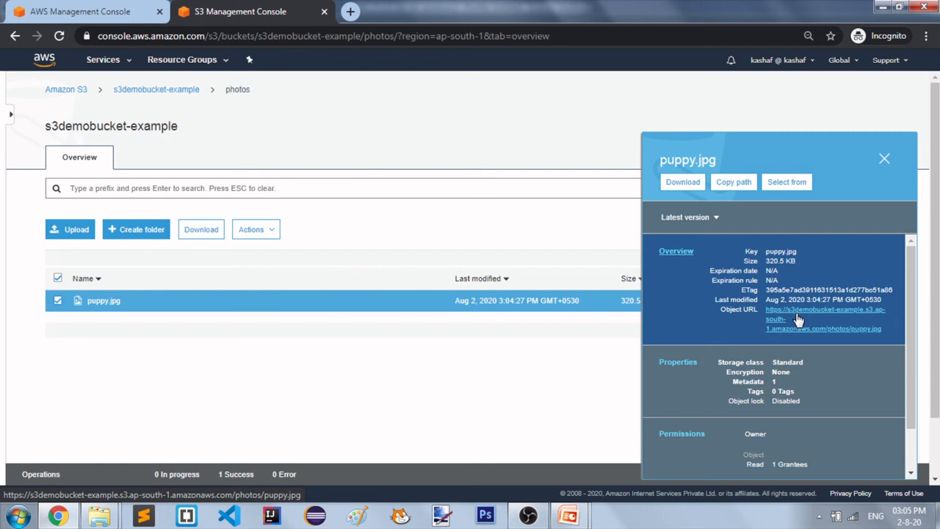
pyautogui.click(885, 159)
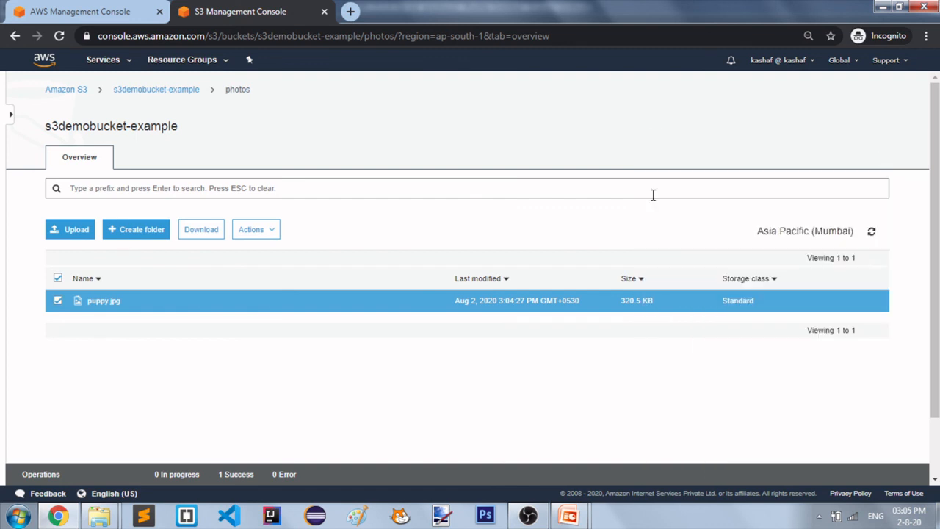
# Open the details page of puppy.jpg, view the image in the browser, and return to the object's details
pyautogui.click(106, 303)
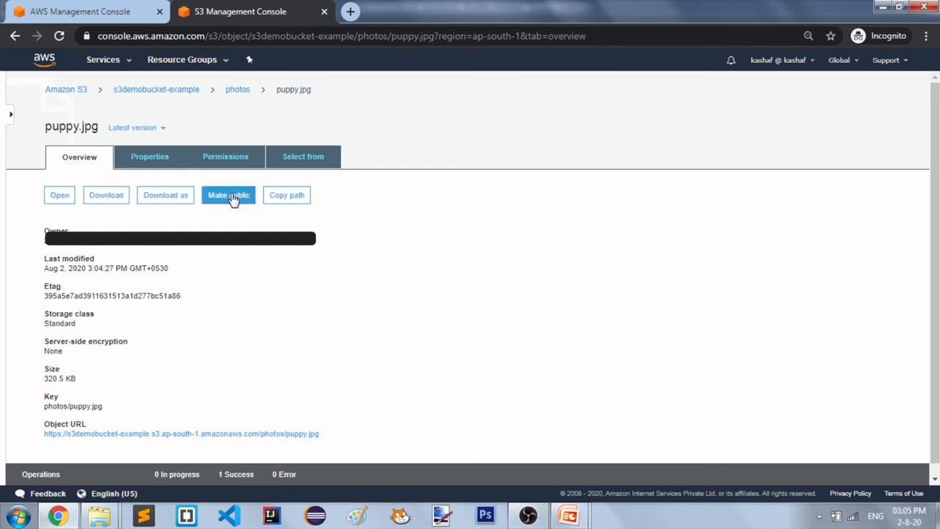
pyautogui.click(289, 197)
pyautogui.click(104, 205)
pyautogui.click(62, 205)
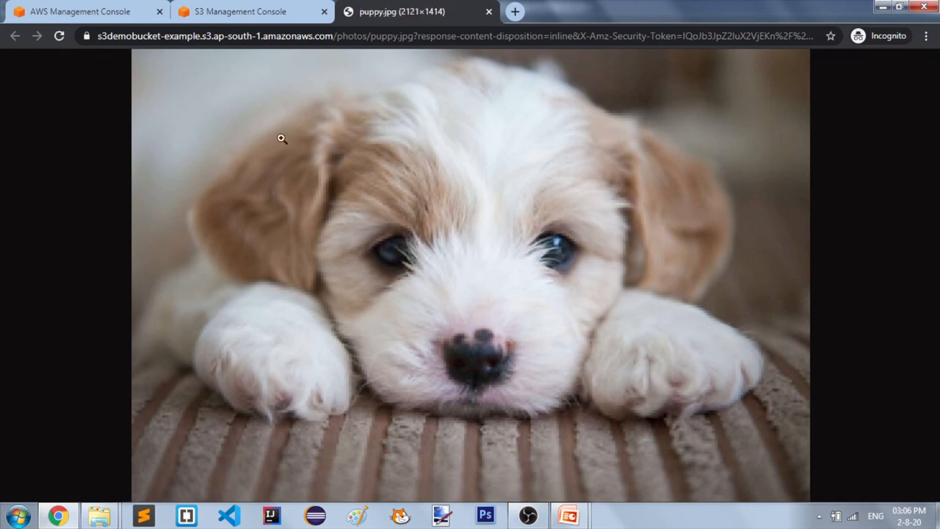
pyautogui.click(276, 15)
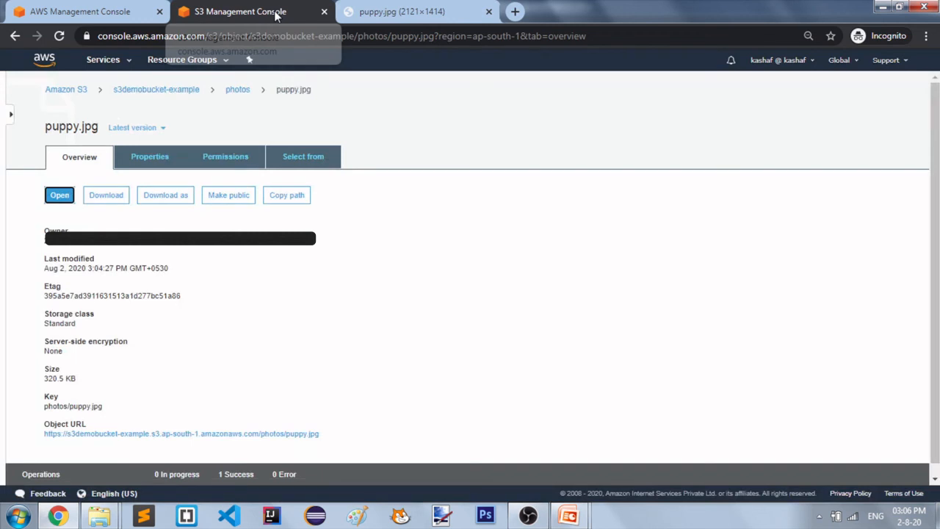
# Start downloading puppy.jpg and cancel saving the file
pyautogui.click(114, 197)
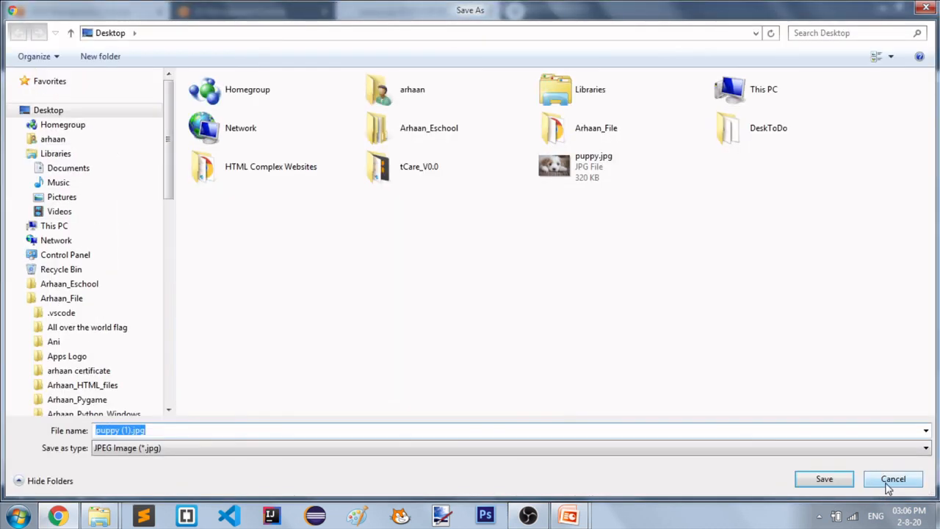
pyautogui.click(885, 481)
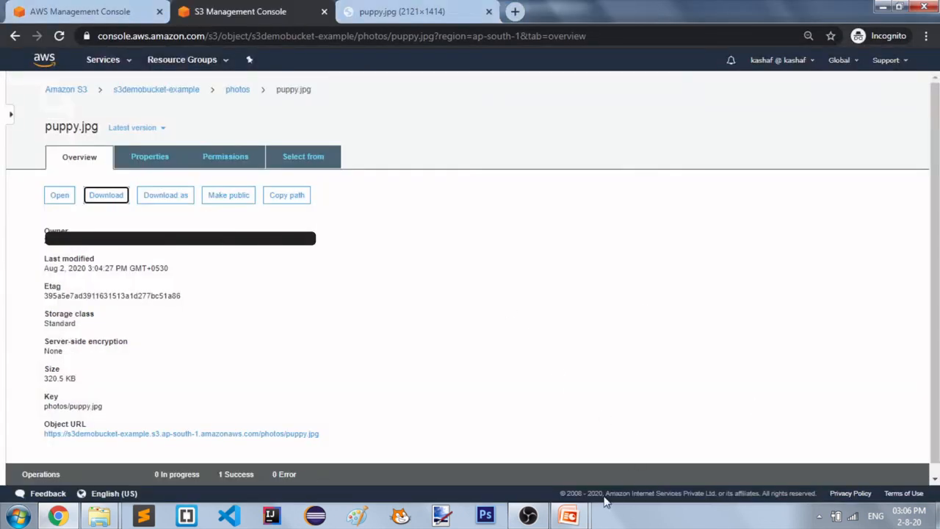
# Switch to the PowerPoint presentation GettingStartedWithS3.pptx
pyautogui.moveTo(569, 516)
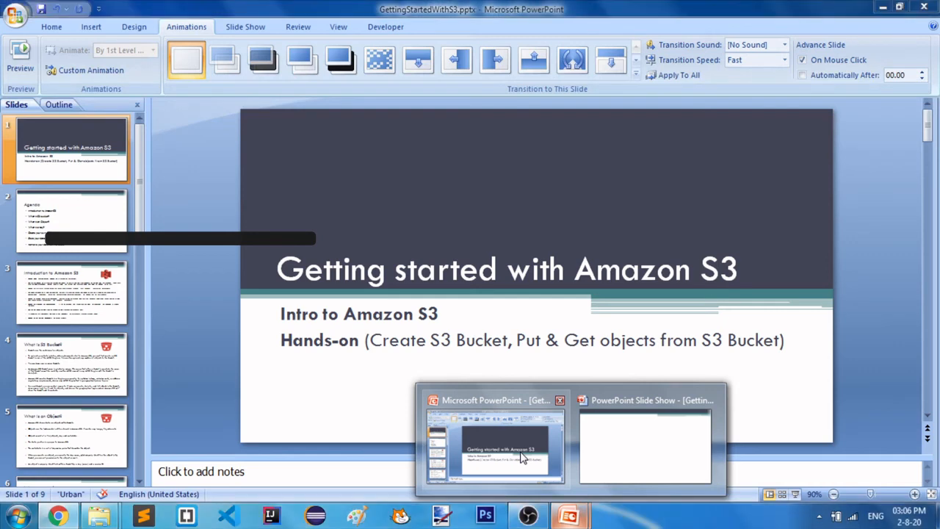